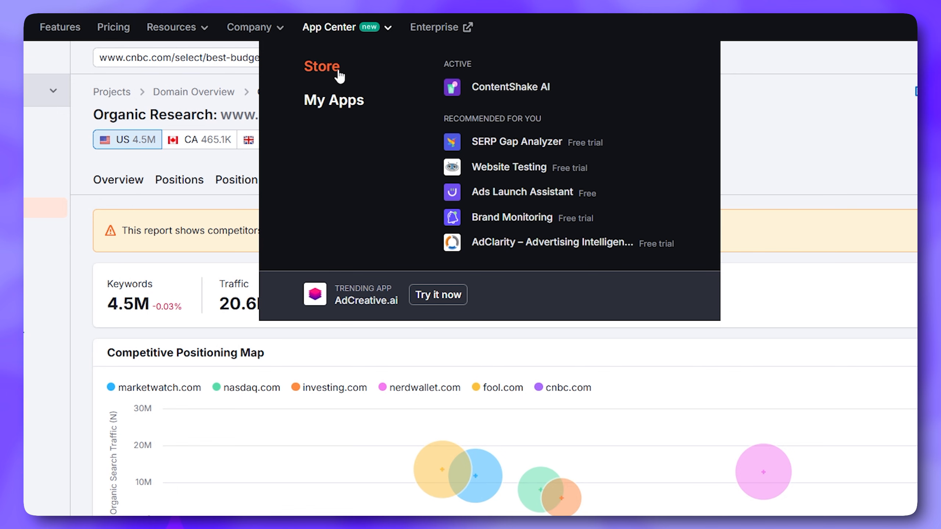
# Find AdCreative.ai in the Semrush App Center store and open the app
pyautogui.click(340, 76)
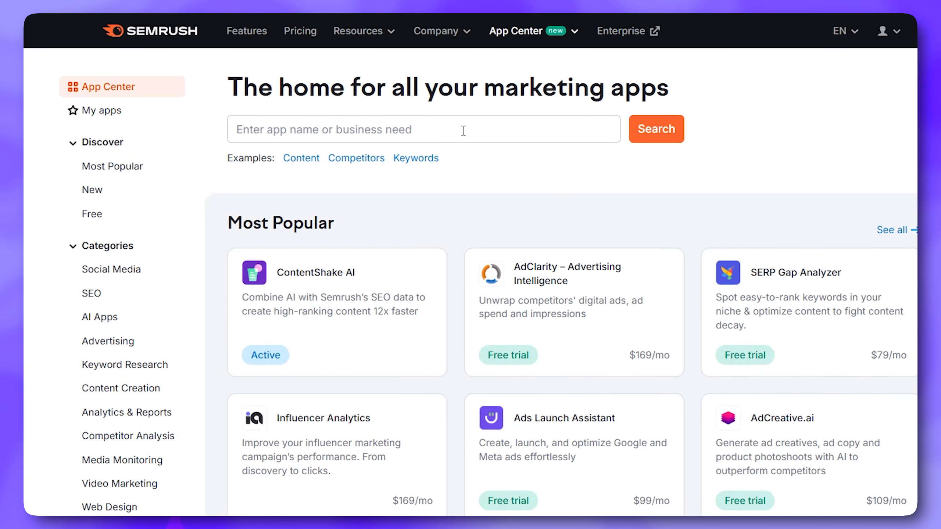
pyautogui.click(464, 130)
pyautogui.write('a')
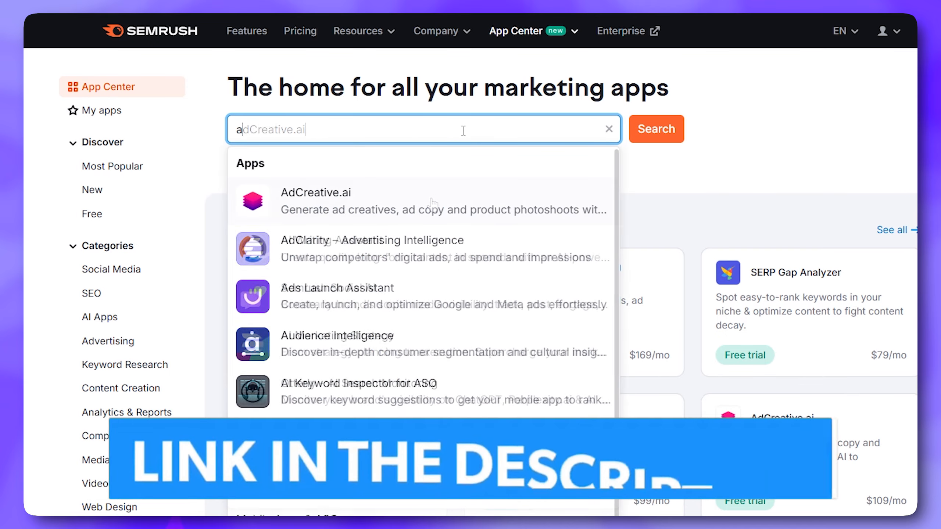
pyautogui.click(432, 202)
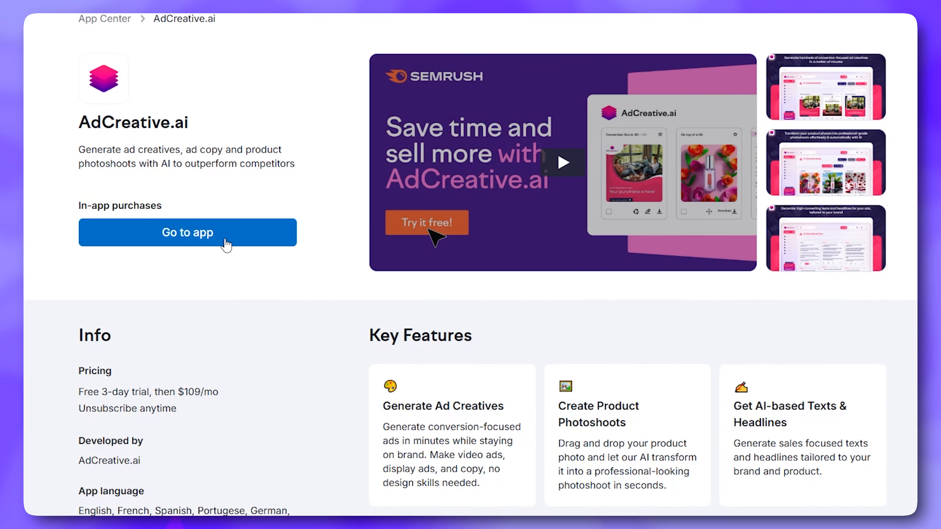
pyautogui.click(188, 233)
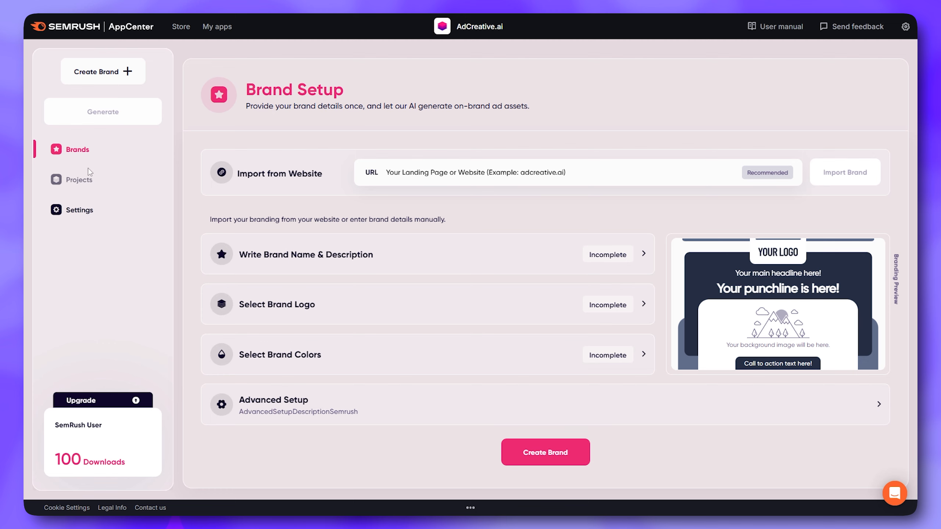
# Open the account settings and look through the available interface languages
pyautogui.click(88, 219)
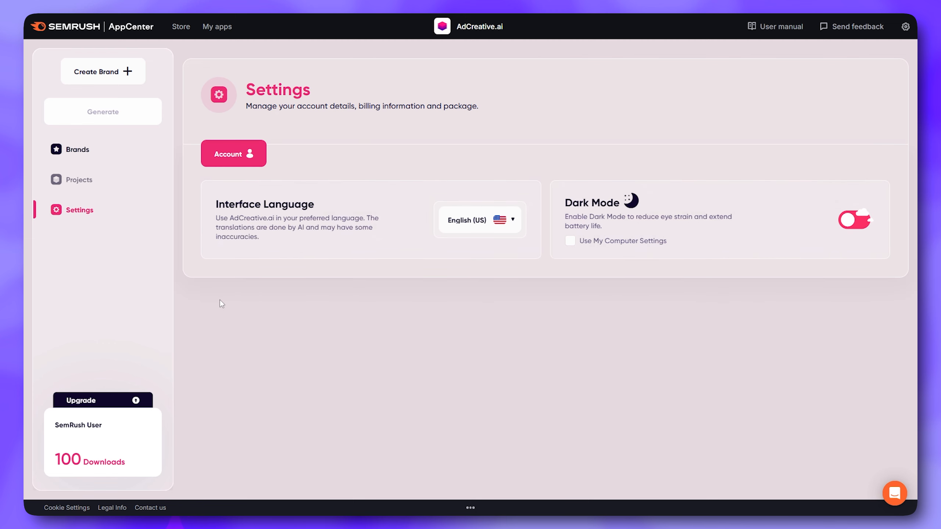
pyautogui.click(508, 225)
pyautogui.click(508, 227)
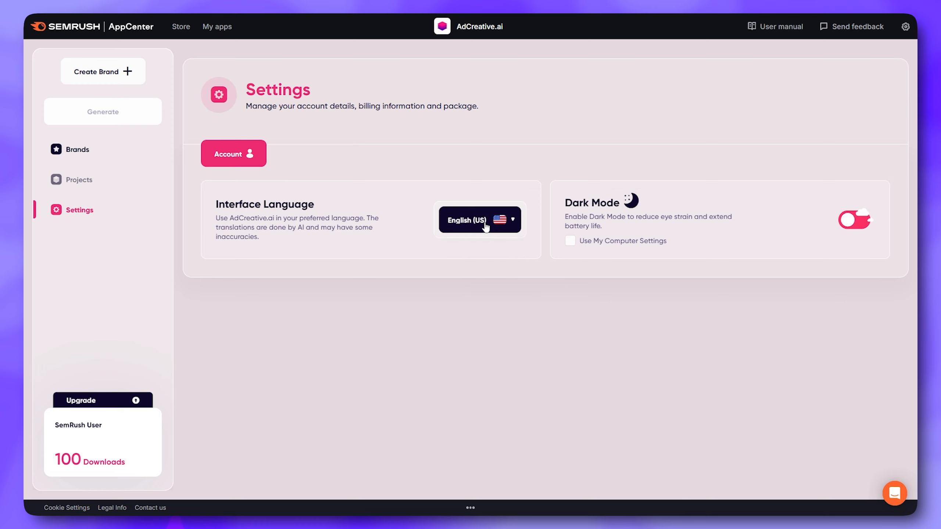
pyautogui.click(492, 222)
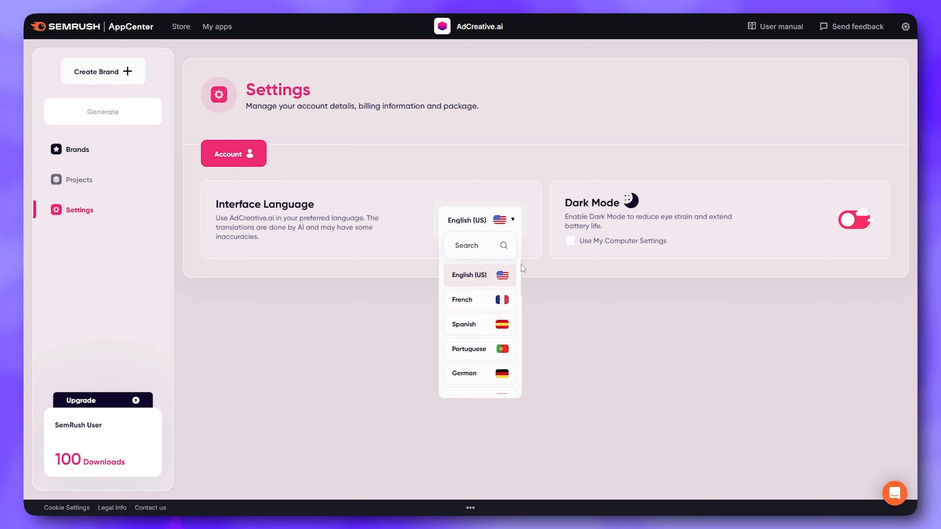
pyautogui.moveTo(522, 275); pyautogui.dragTo(519, 370)
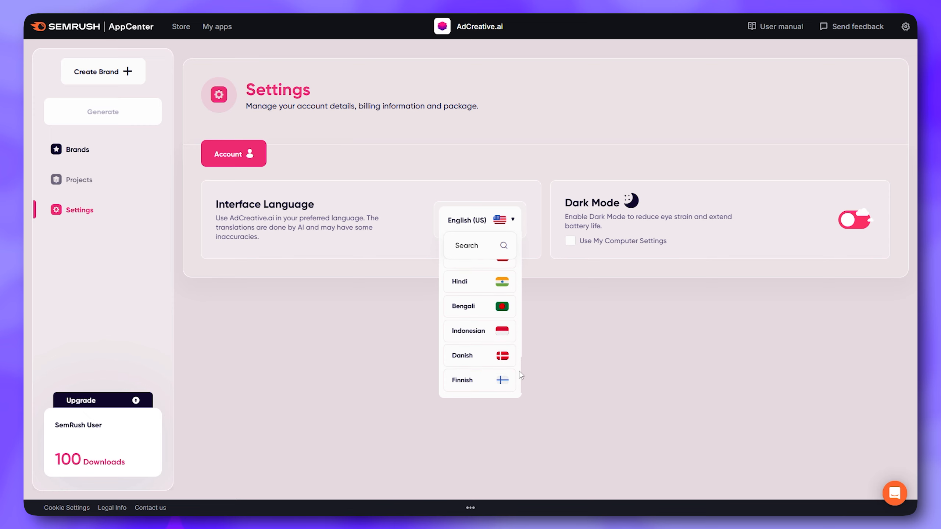
# Try out dark mode, restore the light theme and return to the brand setup
pyautogui.click(850, 222)
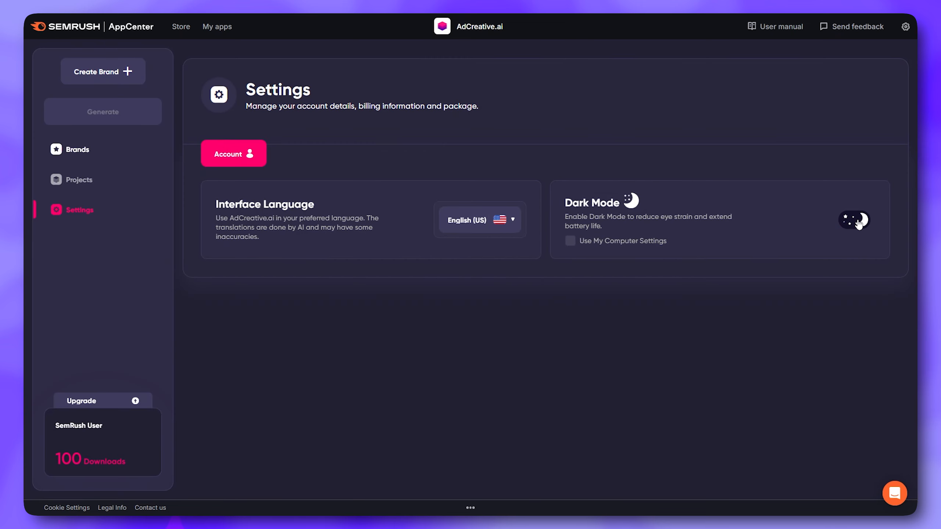
pyautogui.click(858, 224)
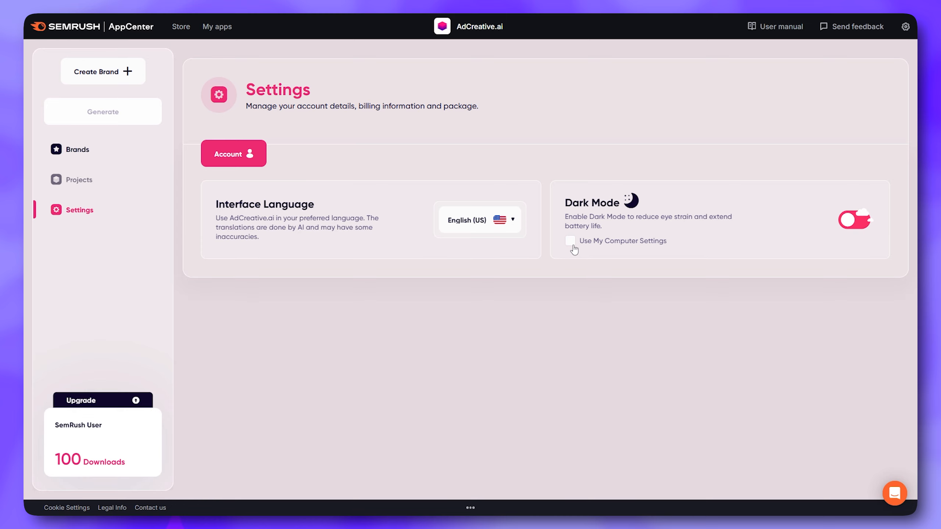
pyautogui.click(76, 156)
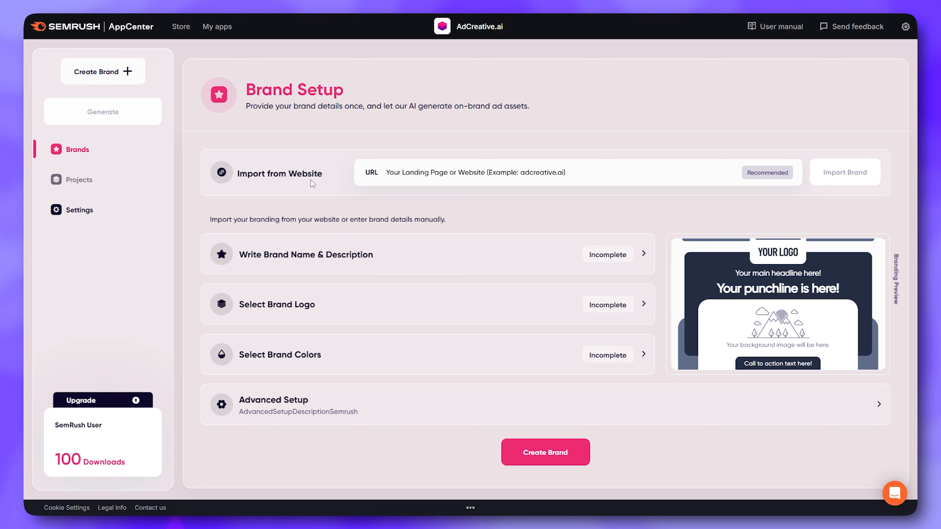
pyautogui.click(399, 173)
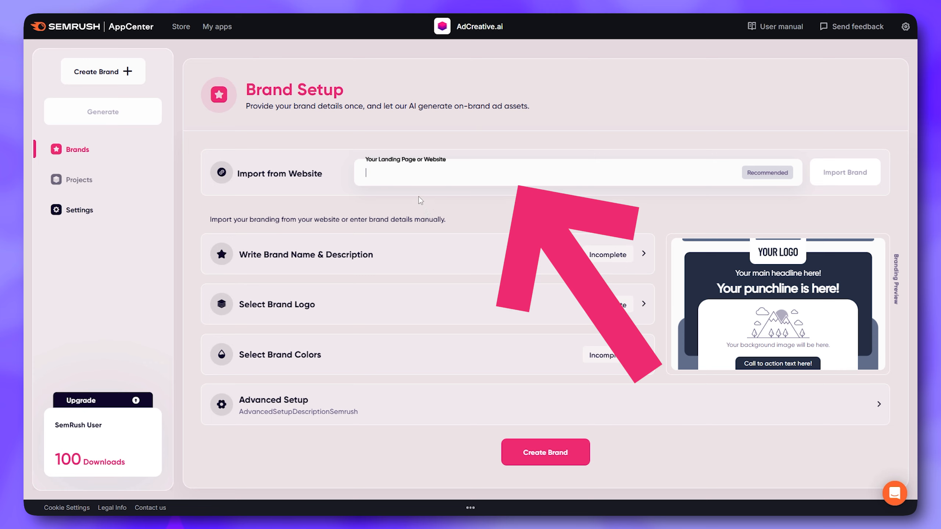
pyautogui.write('https://www.youtube.com/@zainzonee')
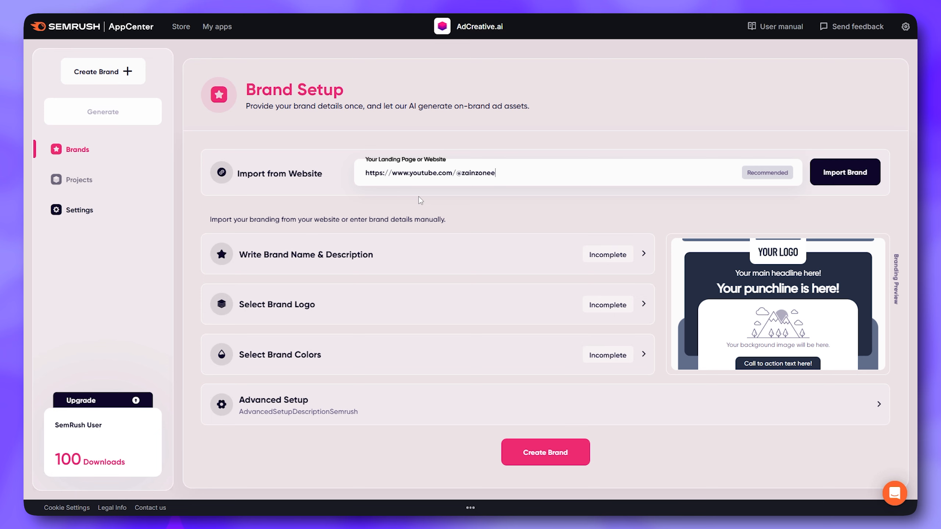
pyautogui.press('Return')
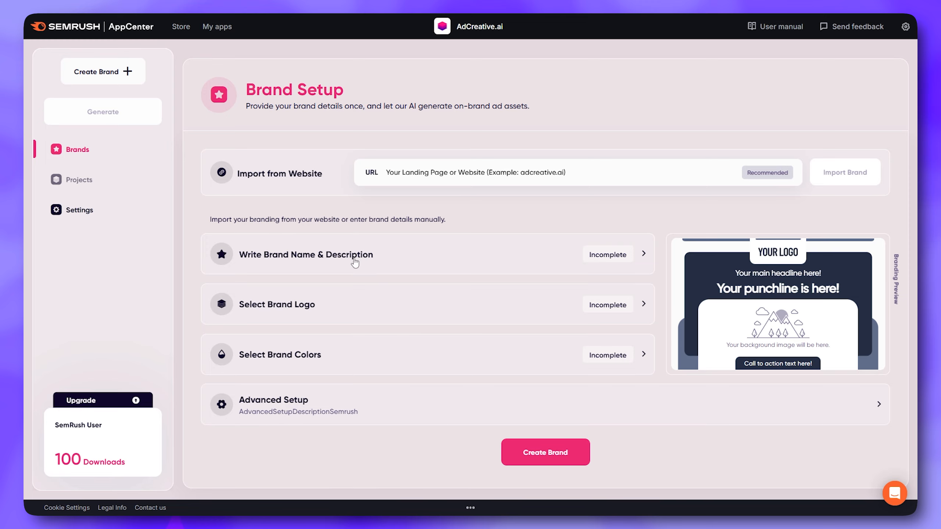
# Enter the brand name ZainZone with the description "Clothes for men specially gamers" and save both
pyautogui.click(327, 262)
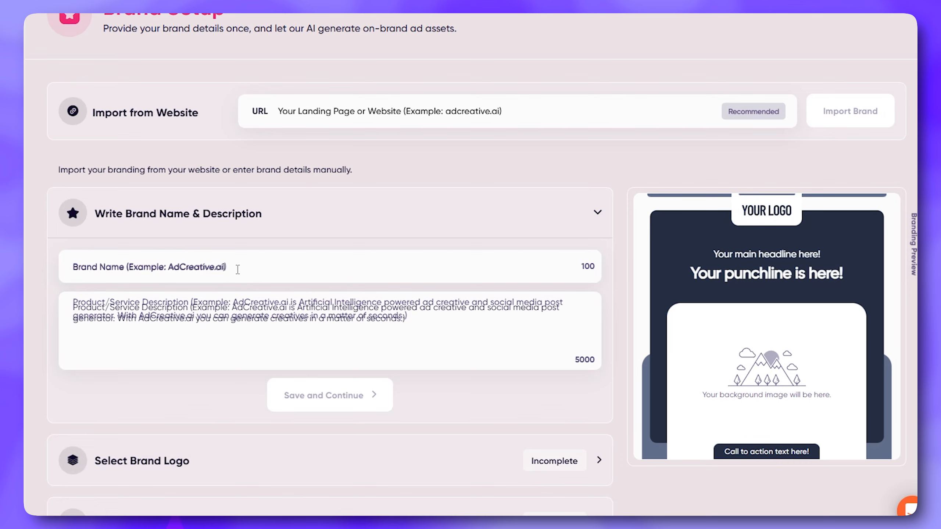
pyautogui.click(237, 269)
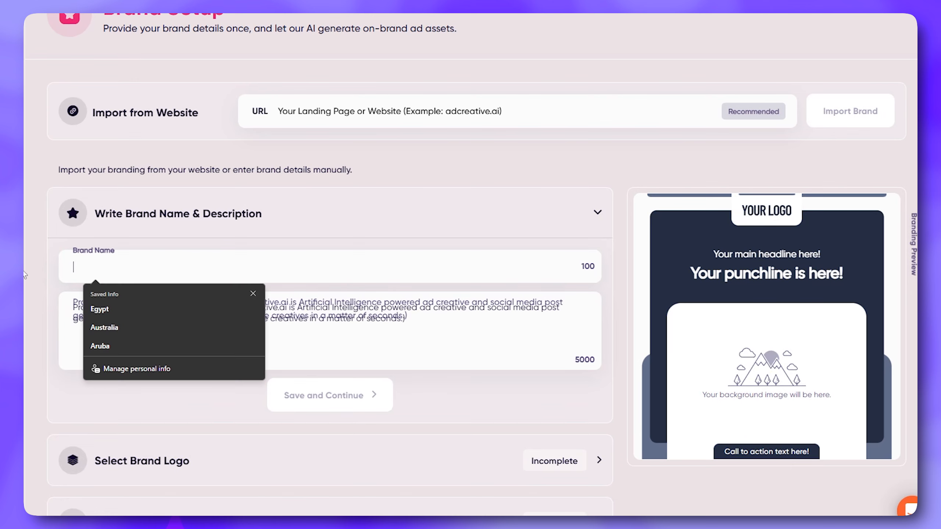
pyautogui.write('ZainZone')
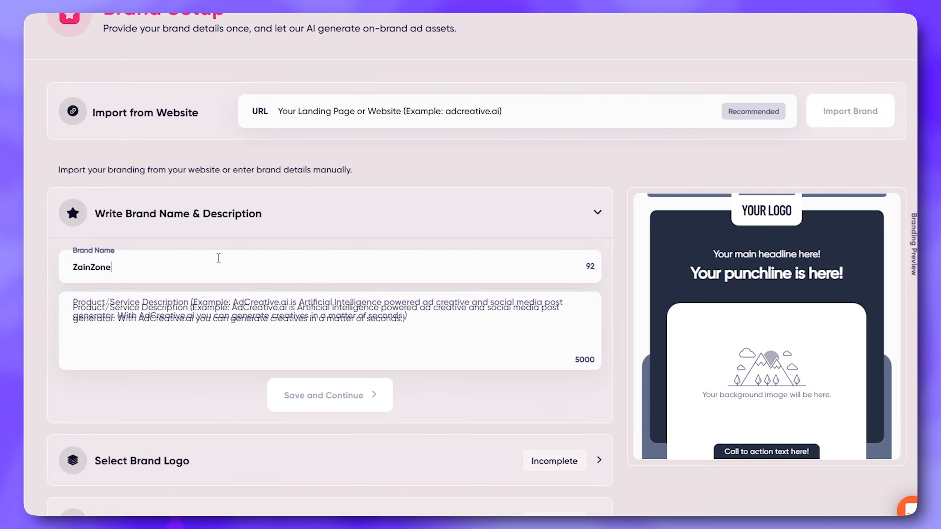
pyautogui.click(198, 325)
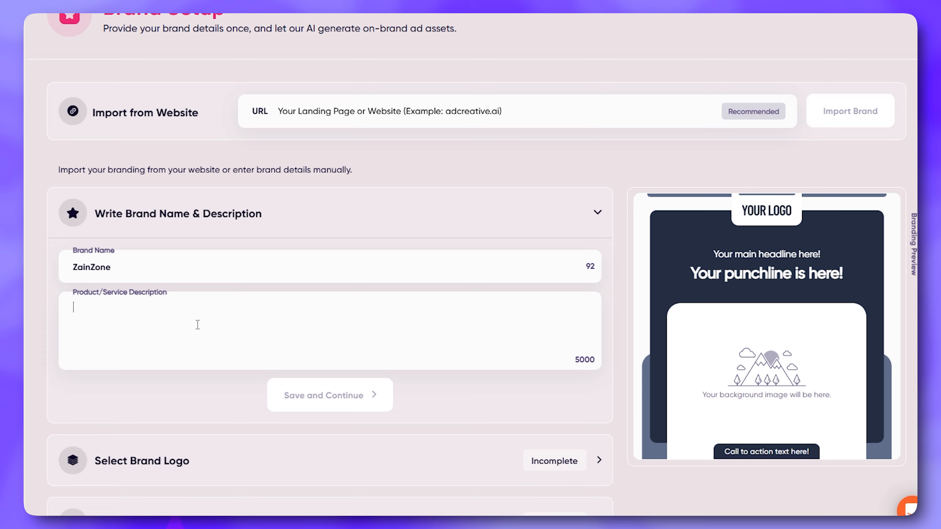
pyautogui.write('Clothes for men specially gamers')
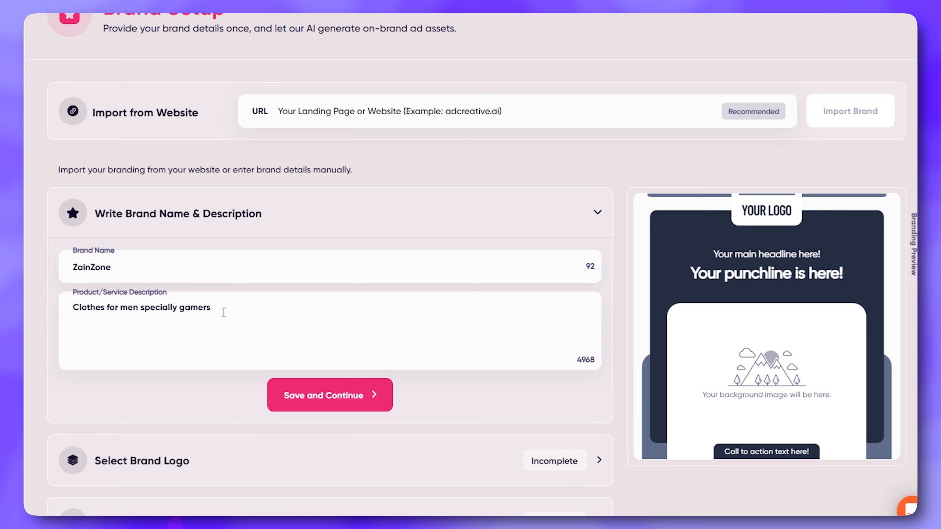
pyautogui.click(325, 403)
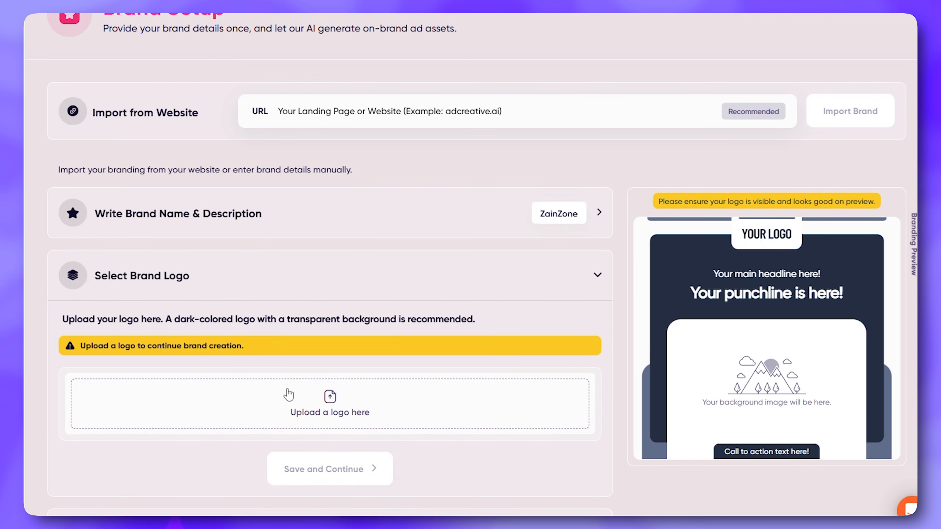
# Upload the round black ZainZone logo, remove its background and confirm it as the brand logo
pyautogui.click(330, 404)
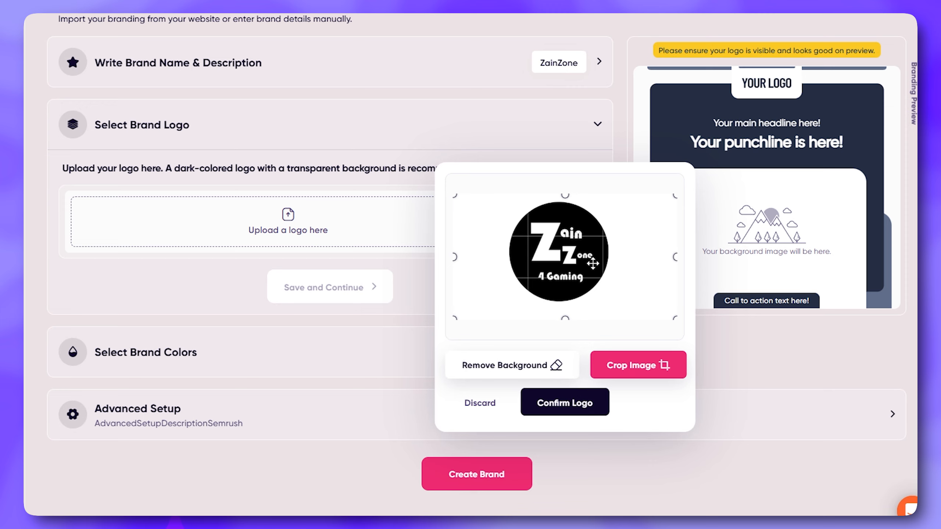
pyautogui.click(509, 372)
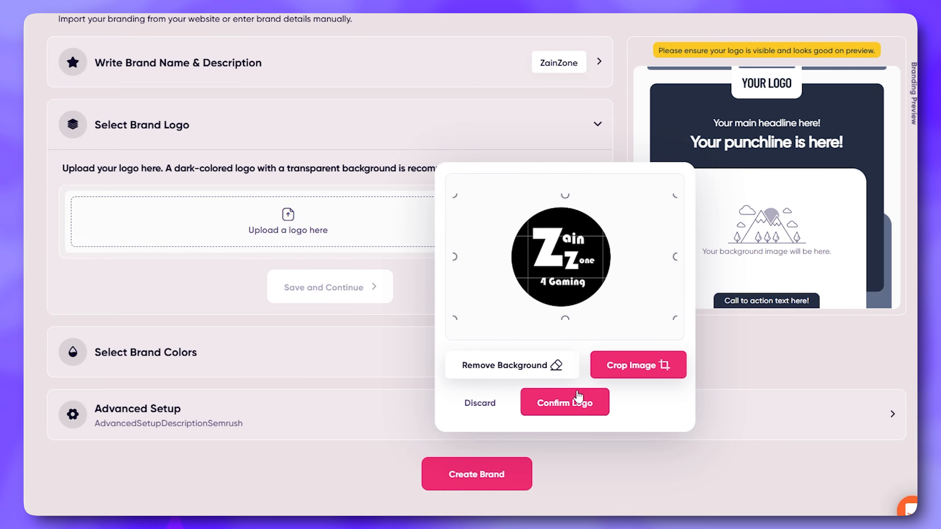
pyautogui.click(578, 405)
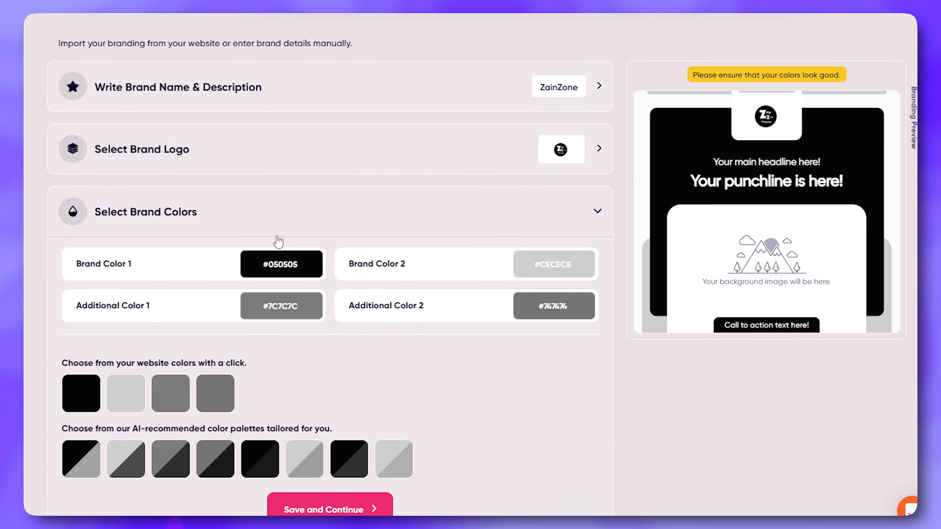
# Try the custom purple #A900FF and a light green preset for Brand Color 1
pyautogui.tripleClick(111, 266)
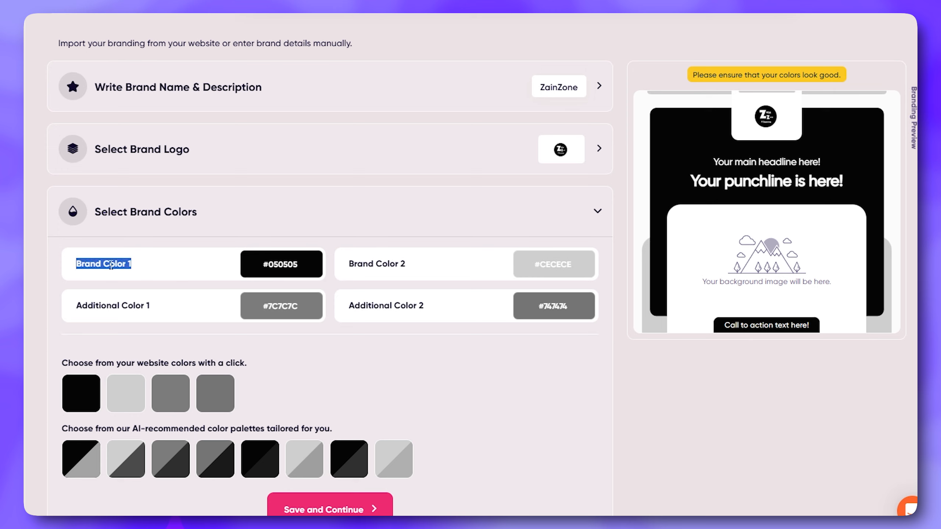
pyautogui.click(281, 264)
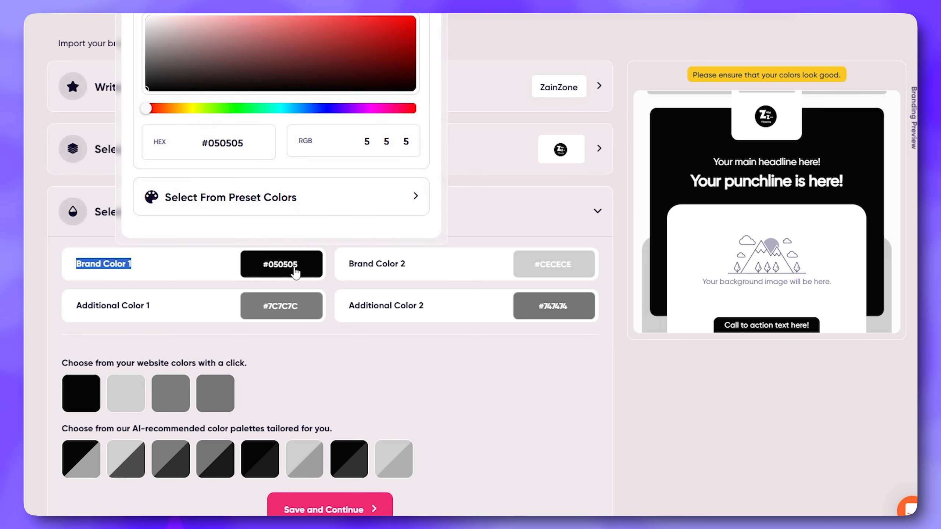
pyautogui.moveTo(398, 51); pyautogui.dragTo(382, 41)
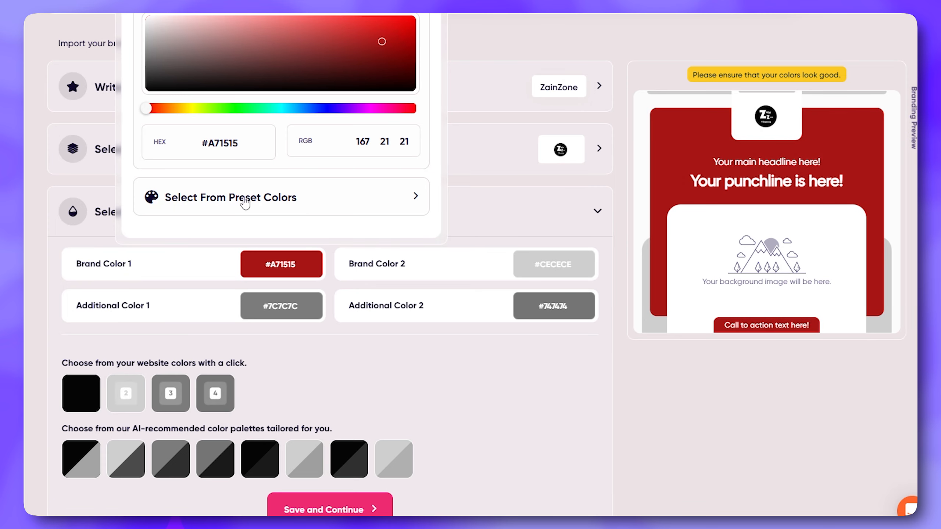
pyautogui.moveTo(261, 108); pyautogui.dragTo(314, 108)
pyautogui.click(363, 49)
pyautogui.moveTo(386, 43); pyautogui.dragTo(391, 38)
pyautogui.moveTo(324, 108); pyautogui.dragTo(356, 108)
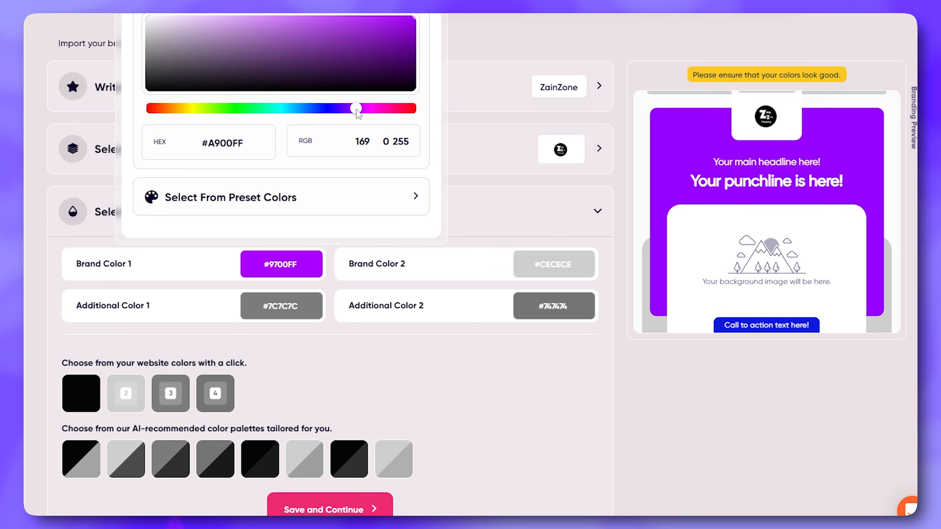
pyautogui.click(314, 205)
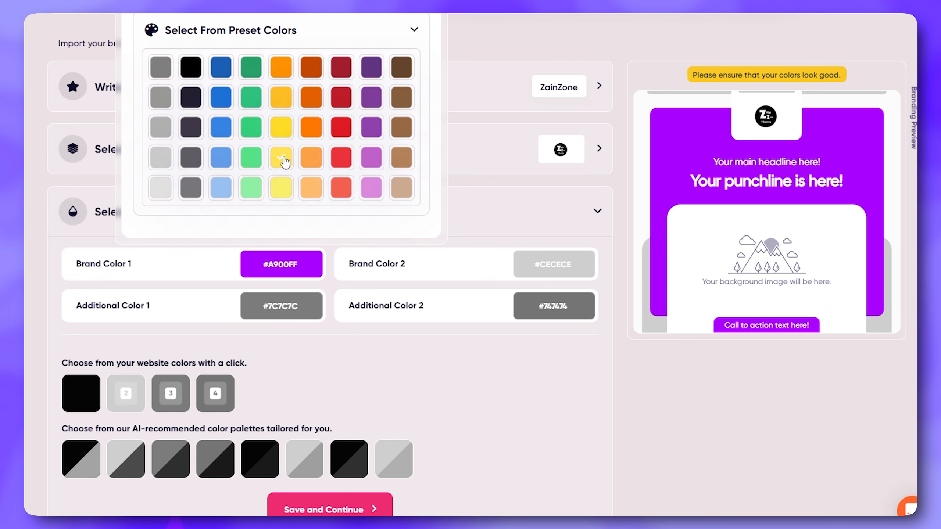
pyautogui.click(251, 187)
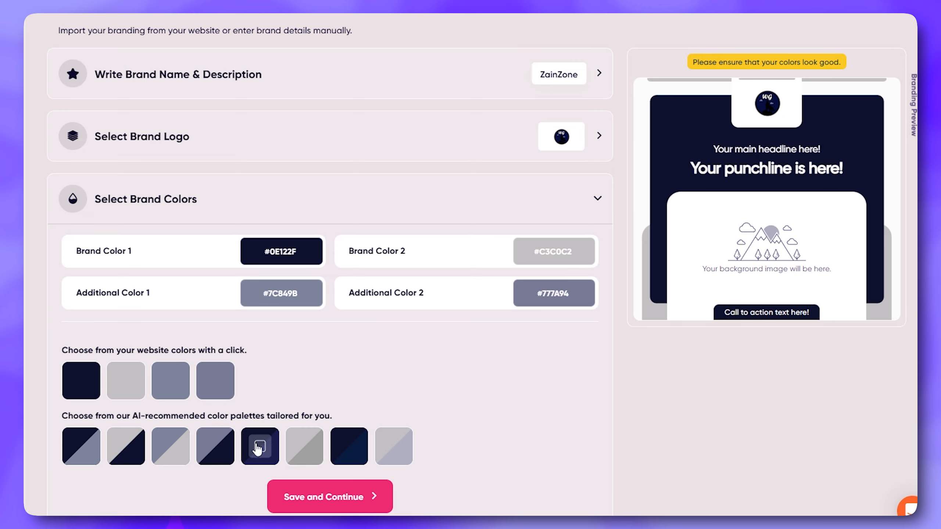
# Save the brand colors and change the brand font to Oswald in the advanced setup
pyautogui.click(352, 502)
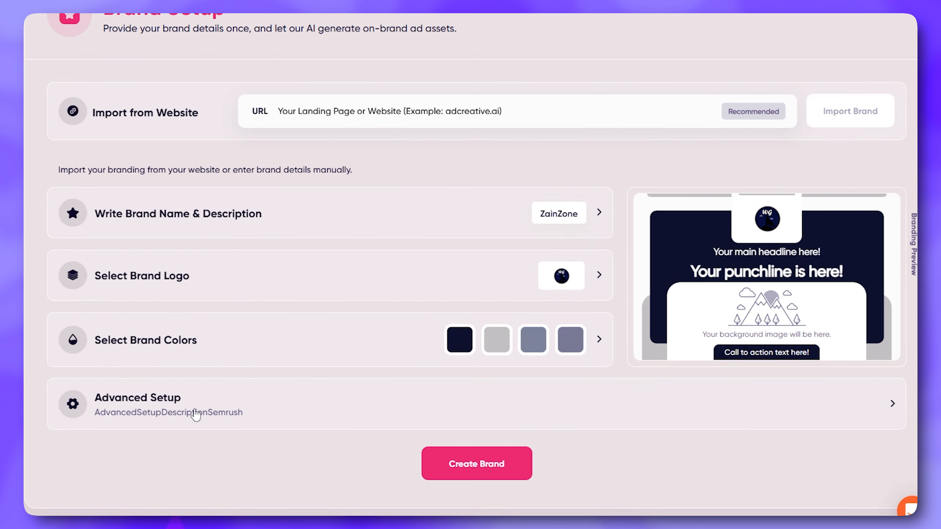
pyautogui.click(196, 415)
pyautogui.scroll(-2, 371, 445)
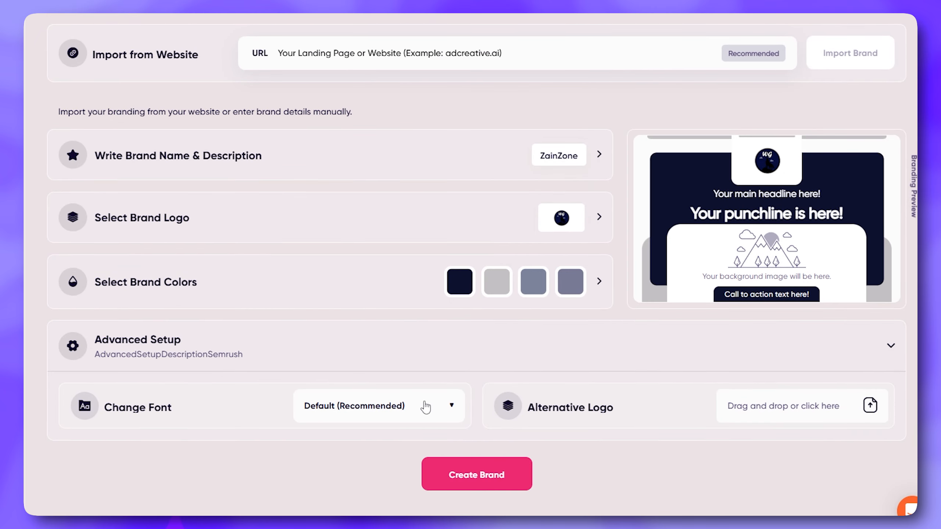
pyautogui.click(426, 407)
pyautogui.scroll(-3, 404, 415)
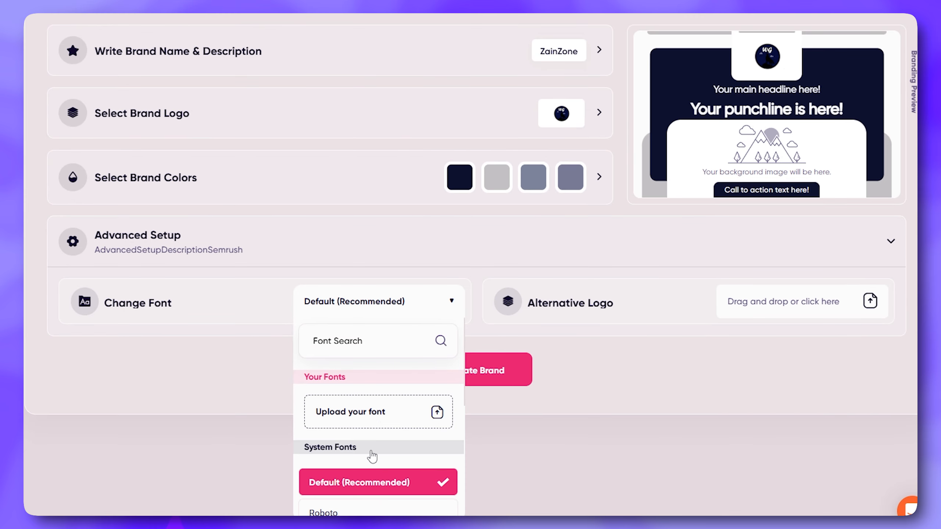
pyautogui.scroll(-5, 458, 418)
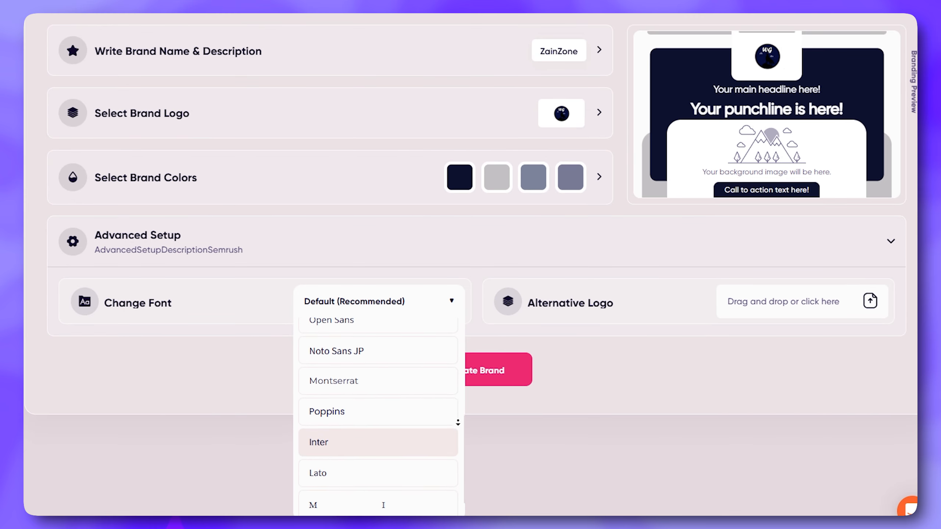
pyautogui.scroll(-3, 458, 423)
pyautogui.click(335, 496)
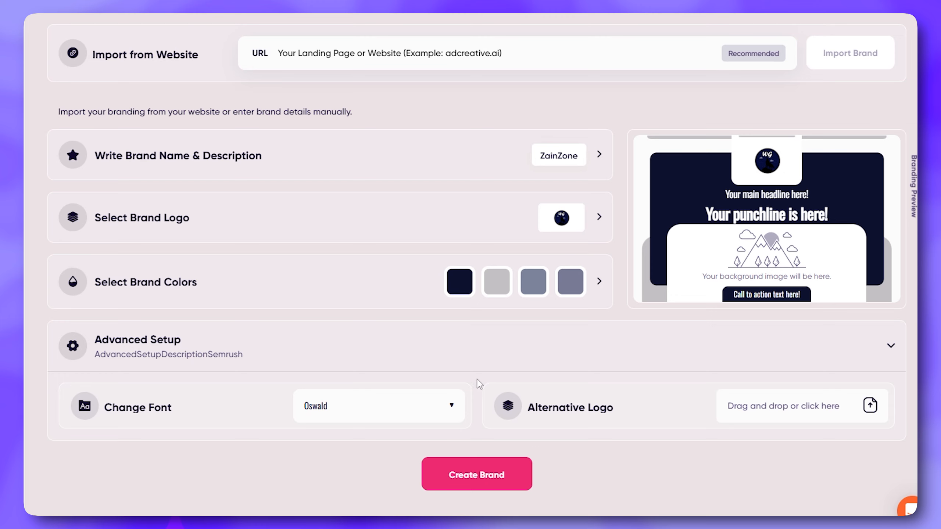
# Create the brand and look over the available types of ad assets to generate
pyautogui.click(475, 486)
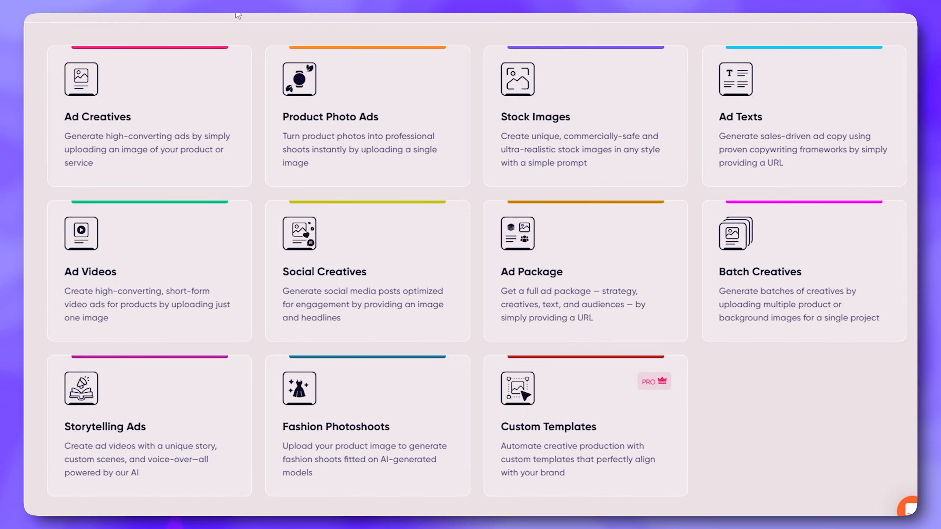
pyautogui.moveTo(203, 167)
pyautogui.moveTo(608, 329)
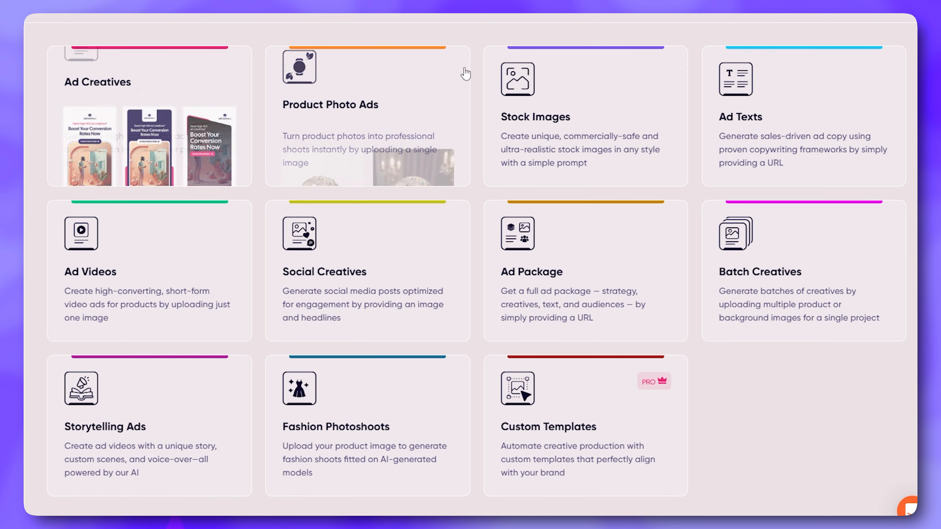
# Start an Ad Creatives project and choose the Story Size (1080x1920) format after trying Landscape Size
pyautogui.click(169, 116)
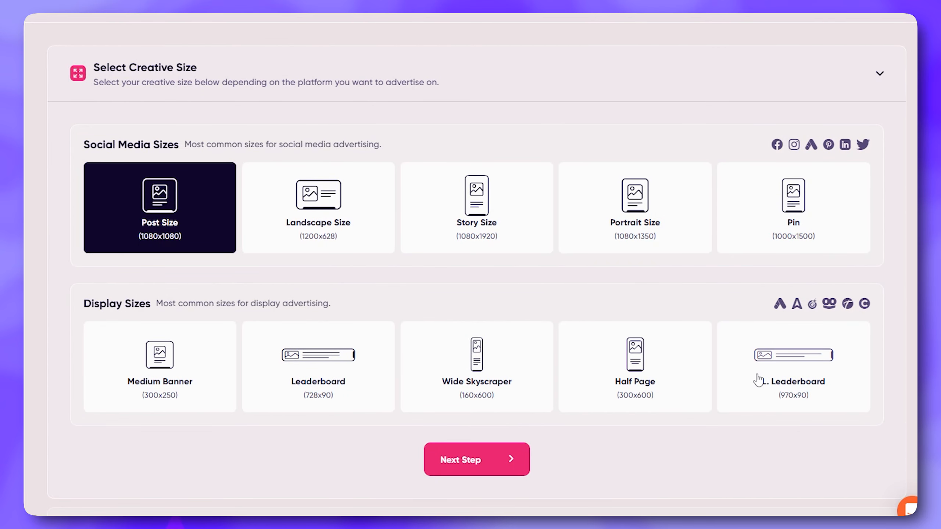
pyautogui.click(304, 241)
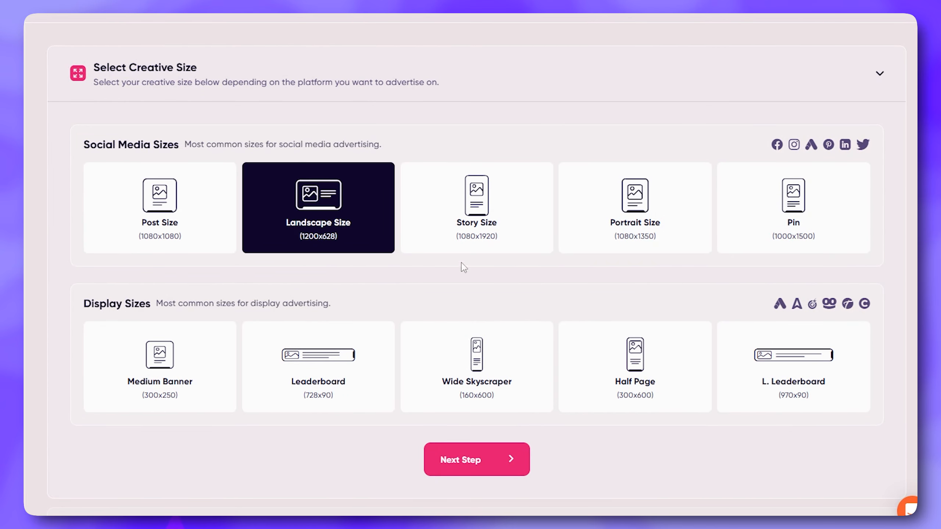
pyautogui.click(483, 243)
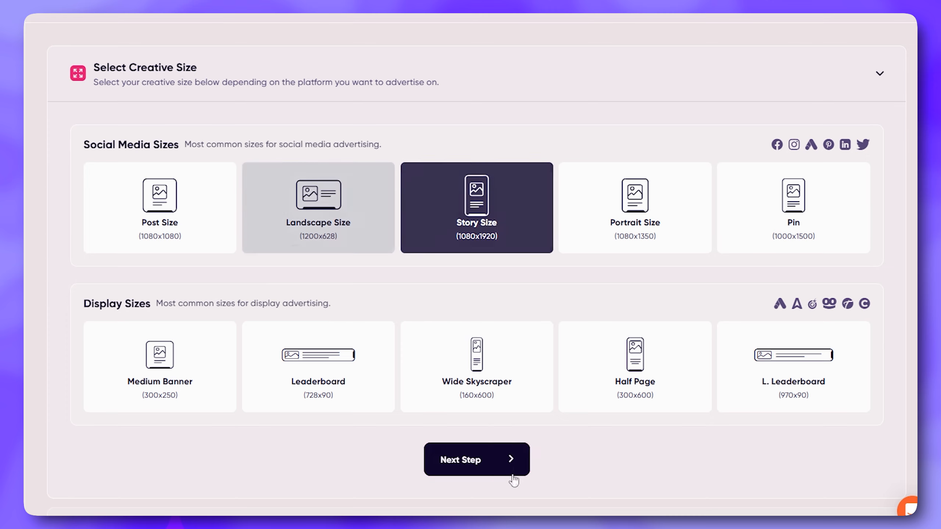
pyautogui.click(480, 473)
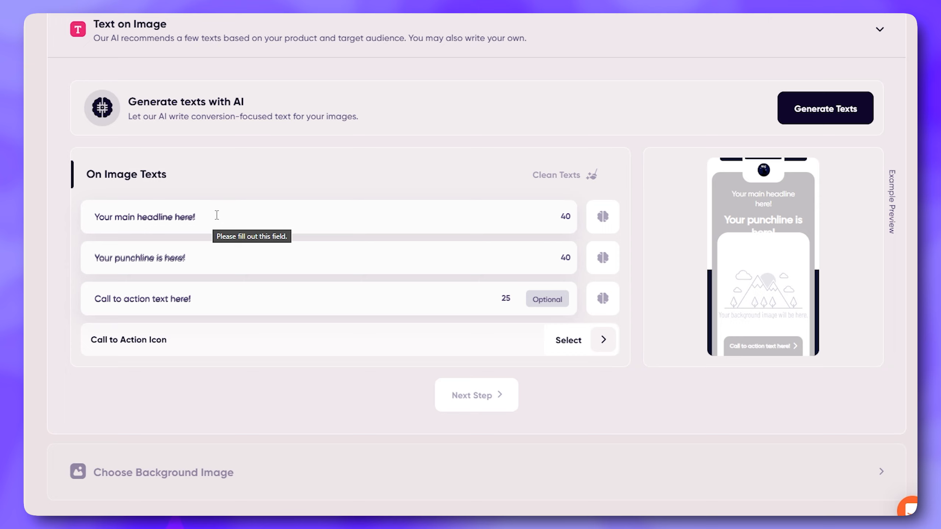
# Enter "Collection for Gamers" as the main headline of the on-image texts
pyautogui.click(326, 222)
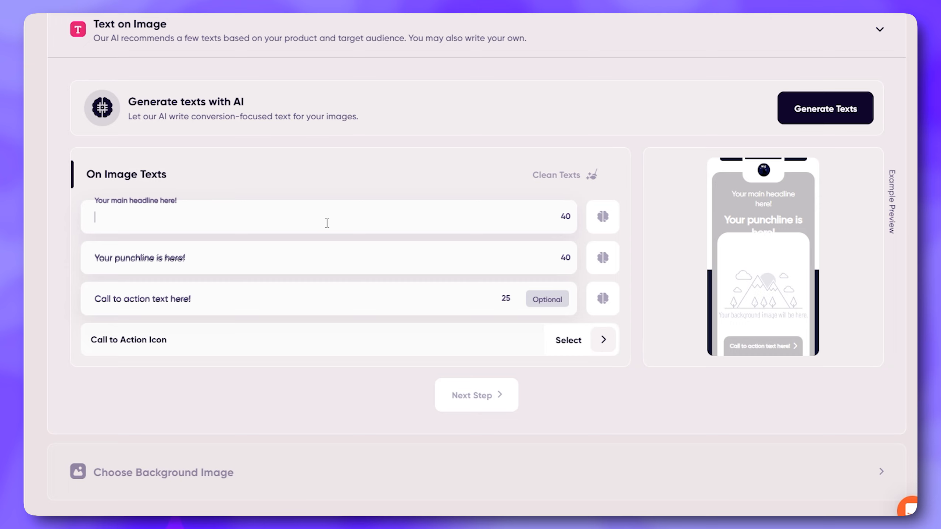
pyautogui.write('Collection ')
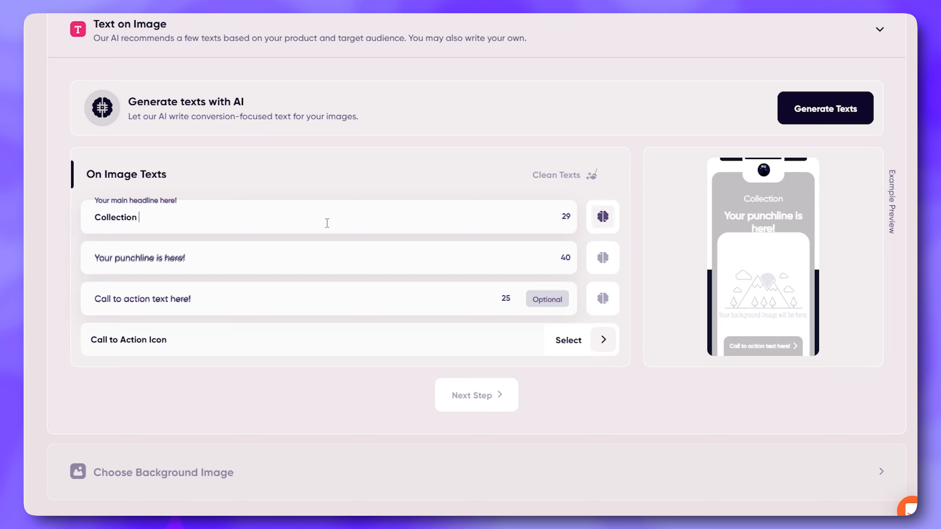
pyautogui.write('for Gamers')
pyautogui.press('BackSpace')
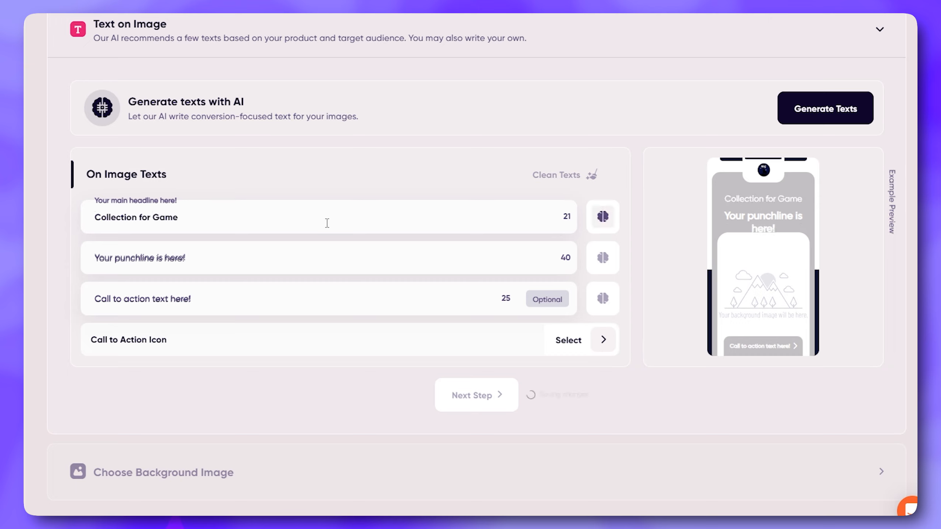
pyautogui.write('rs')
# Open the AI text generation settings and set the language to English (US)
pyautogui.click(803, 111)
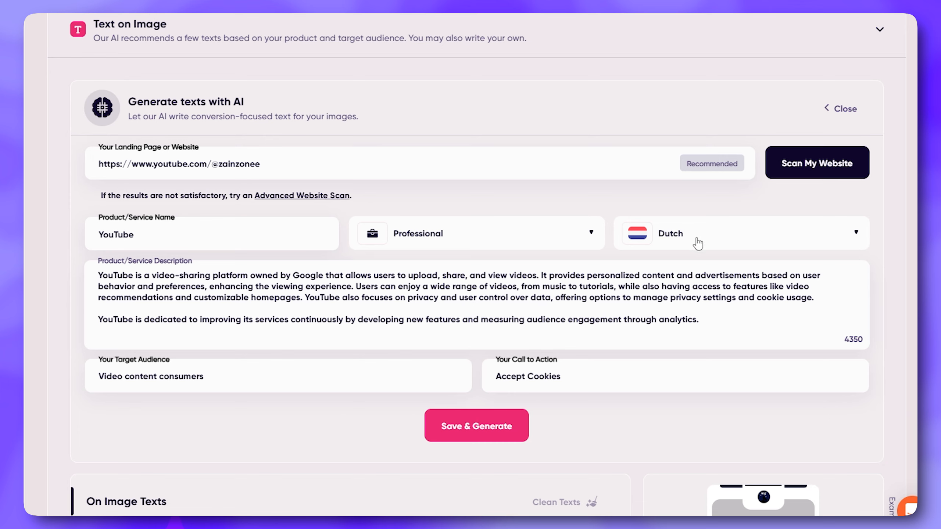
pyautogui.click(764, 240)
pyautogui.click(684, 306)
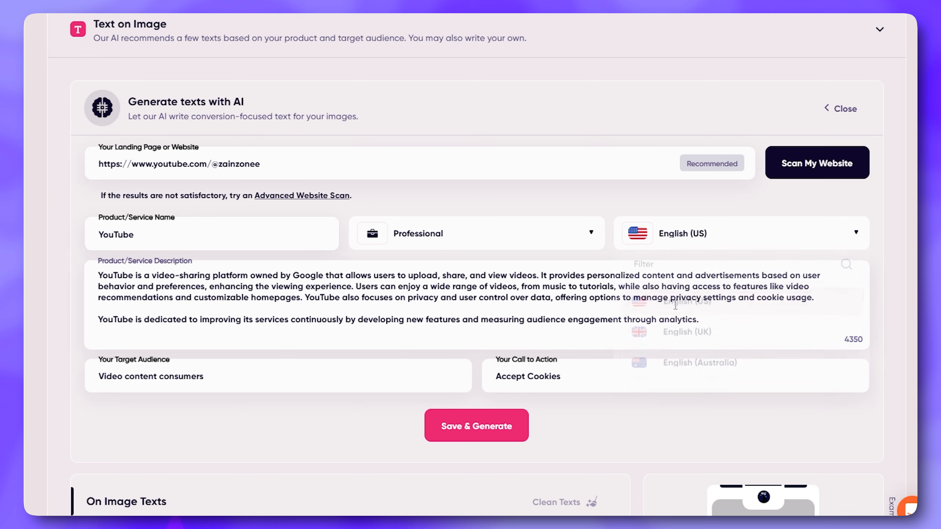
# Set the tone to Friendly, then save the settings and generate the on-image texts
pyautogui.scroll(-2, 517, 147)
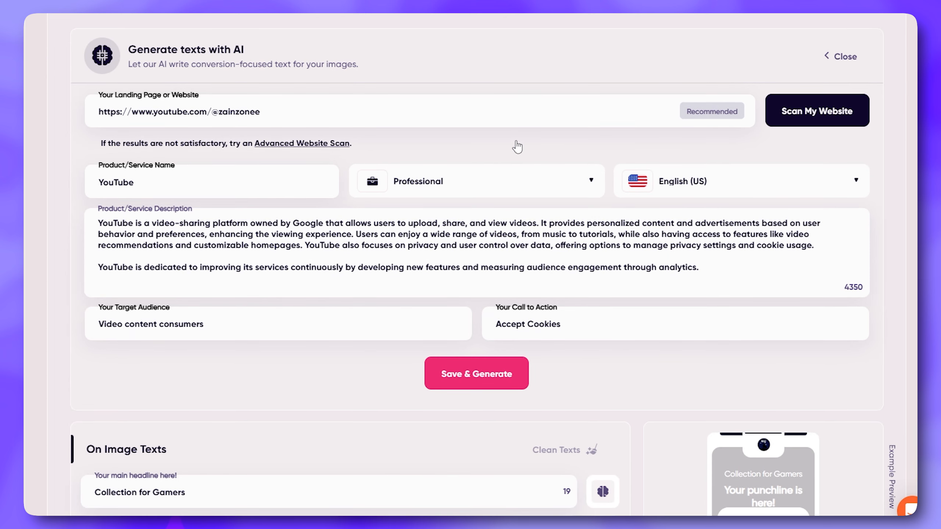
pyautogui.click(513, 173)
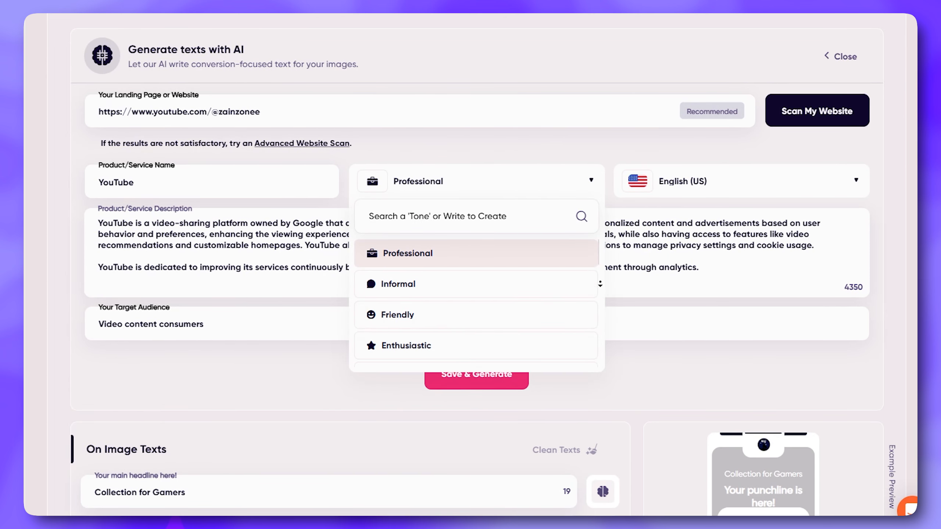
pyautogui.scroll(-3, 599, 284)
pyautogui.scroll(5, 602, 314)
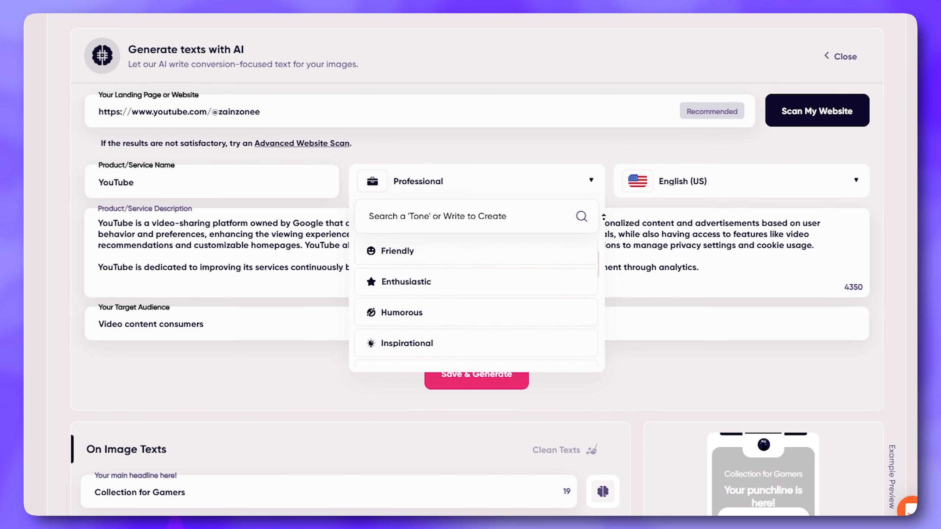
pyautogui.click(419, 328)
pyautogui.scroll(-3, 481, 248)
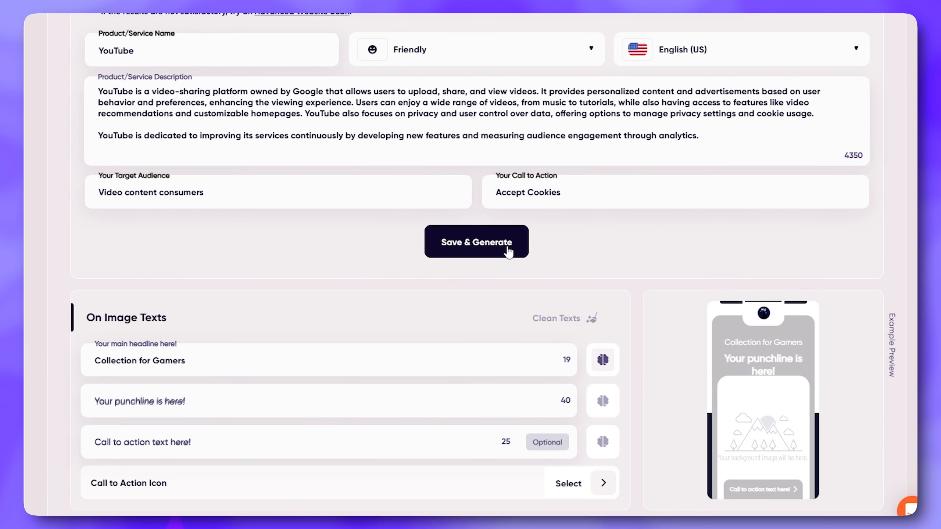
pyautogui.click(486, 253)
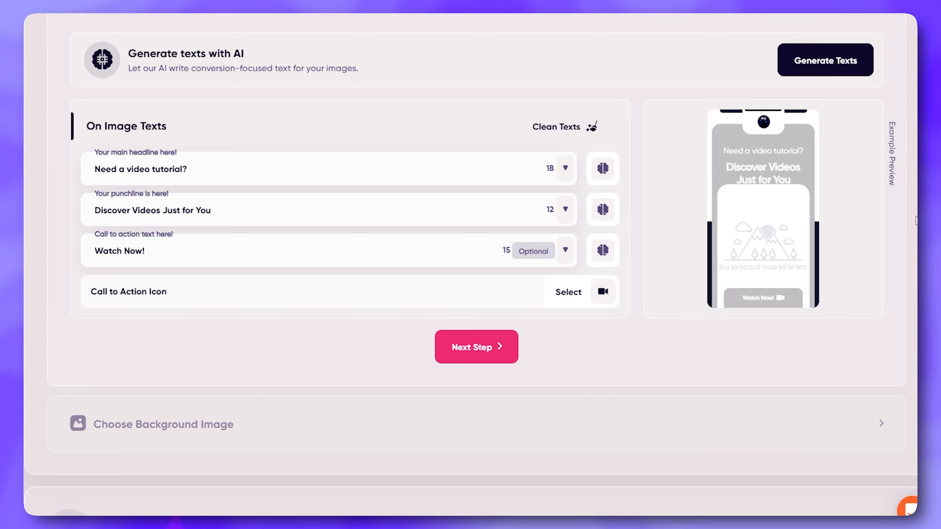
# Check the alternative main headlines, shorten the current one with Text Craft AI and accept the suggestion
pyautogui.scroll(-1, 73, 152)
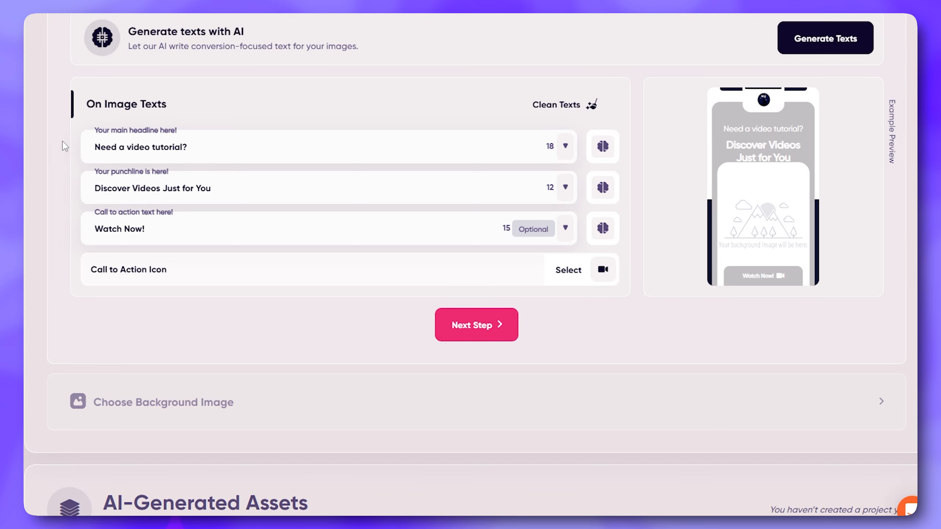
pyautogui.scroll(-1, 59, 156)
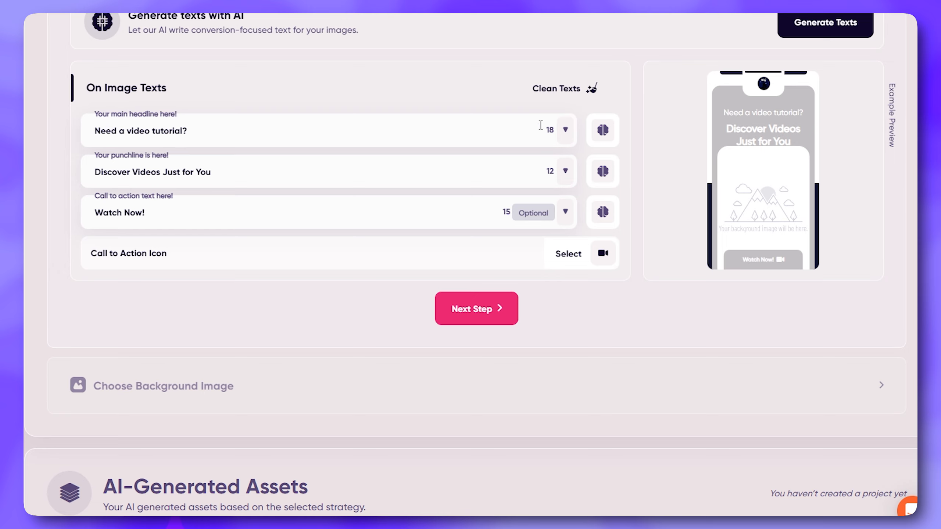
pyautogui.click(565, 130)
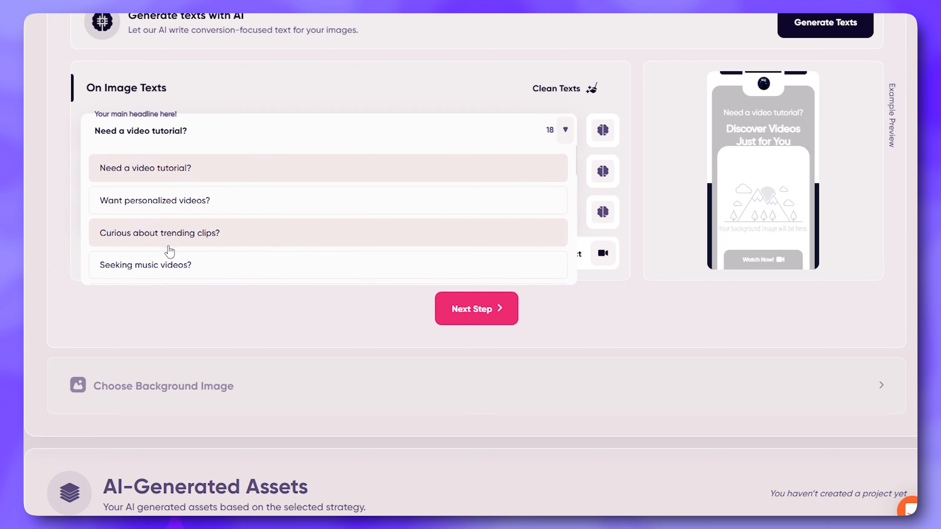
pyautogui.click(566, 130)
pyautogui.click(602, 131)
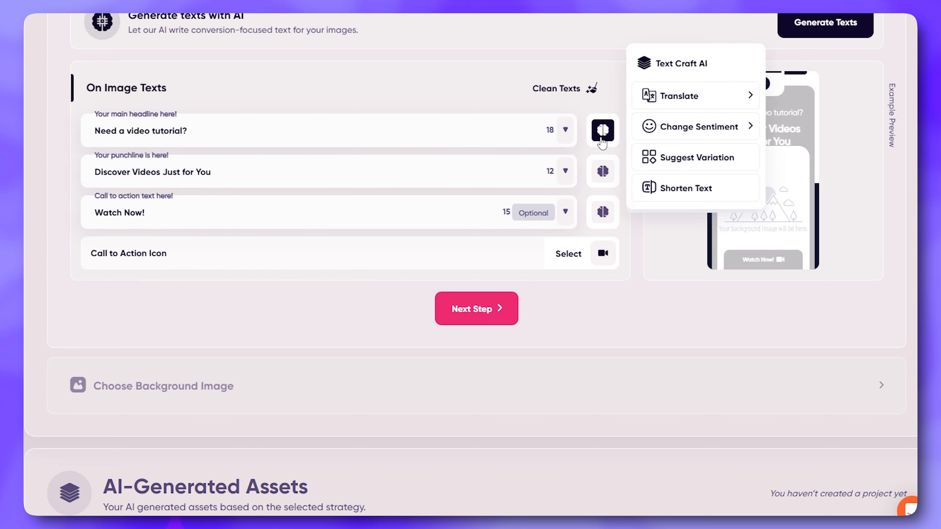
pyautogui.click(691, 130)
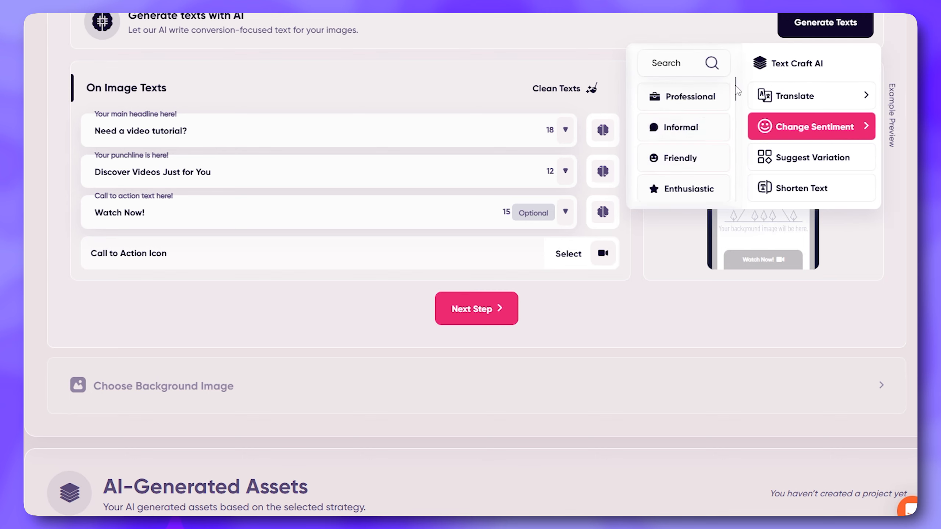
pyautogui.click(802, 193)
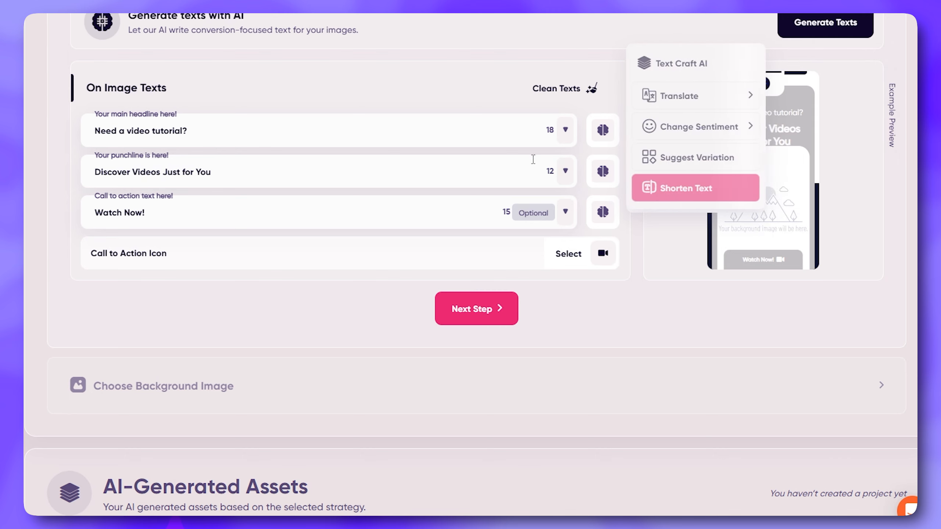
pyautogui.click(690, 191)
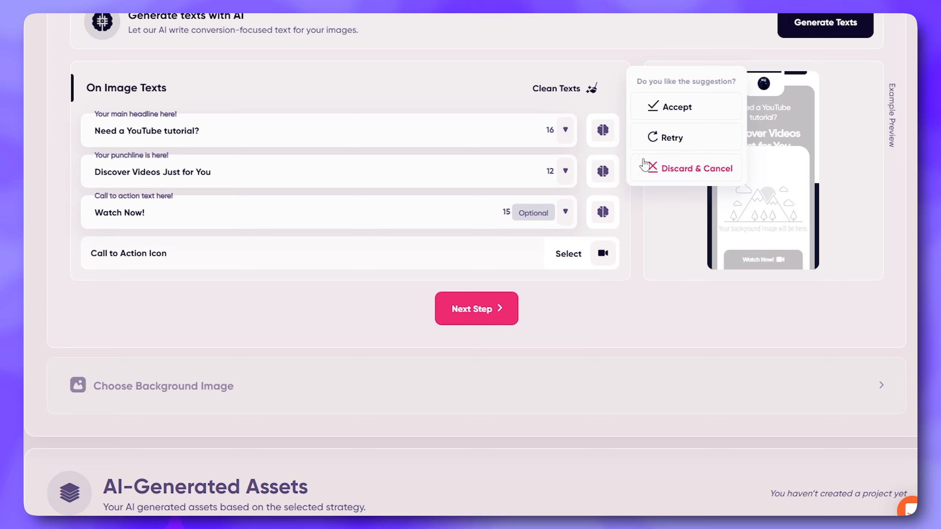
pyautogui.click(705, 119)
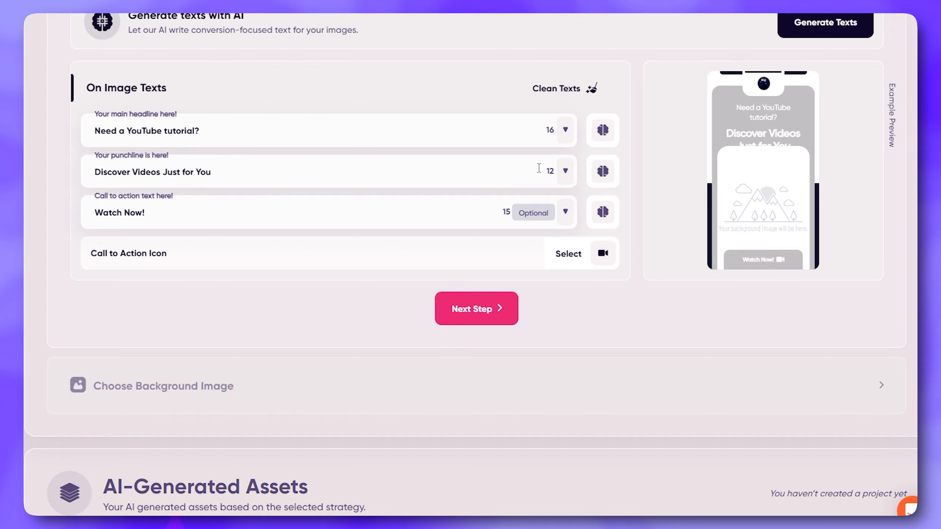
# Continue to the background image stage, name the project "Ad for youtube" and open the brand's image library
pyautogui.click(478, 309)
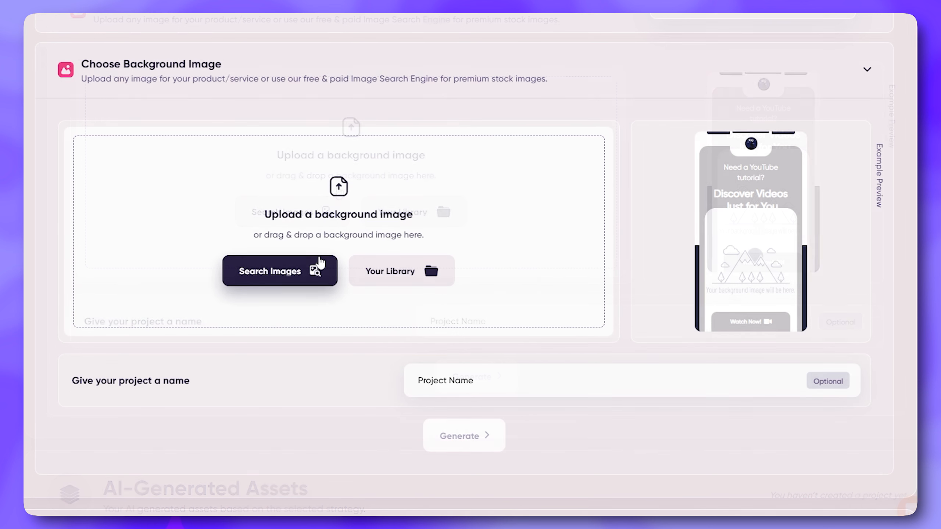
pyautogui.click(474, 381)
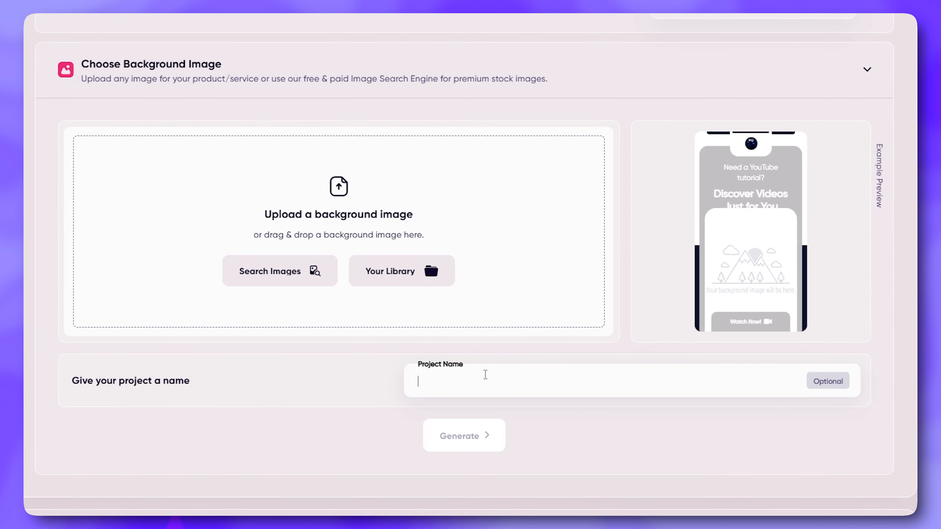
pyautogui.write('Ad for youtube')
pyautogui.click(374, 282)
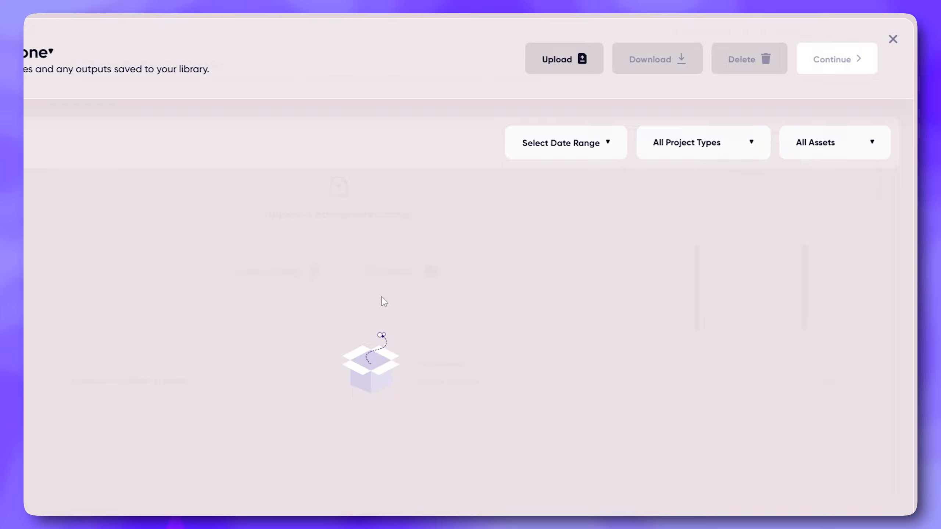
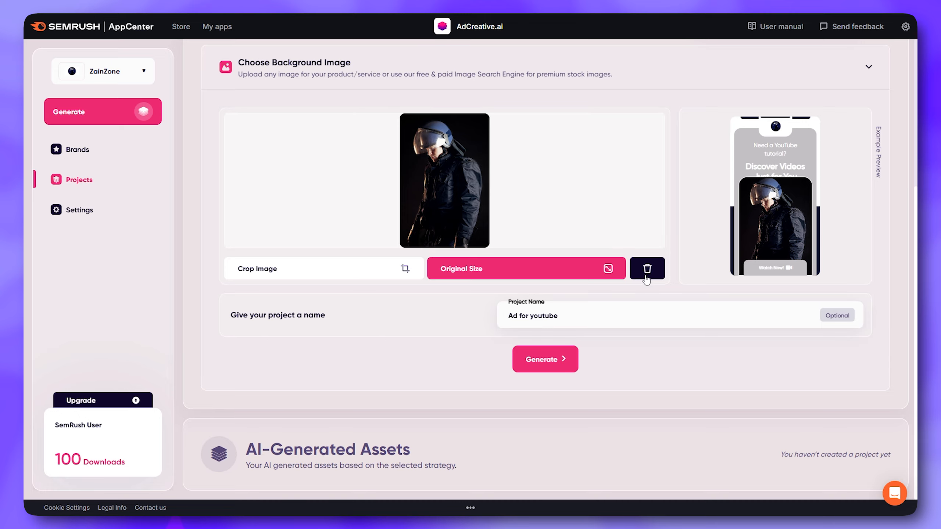
# Generate the ad creatives for the "Ad for youtube" project with the chosen background image
pyautogui.click(543, 368)
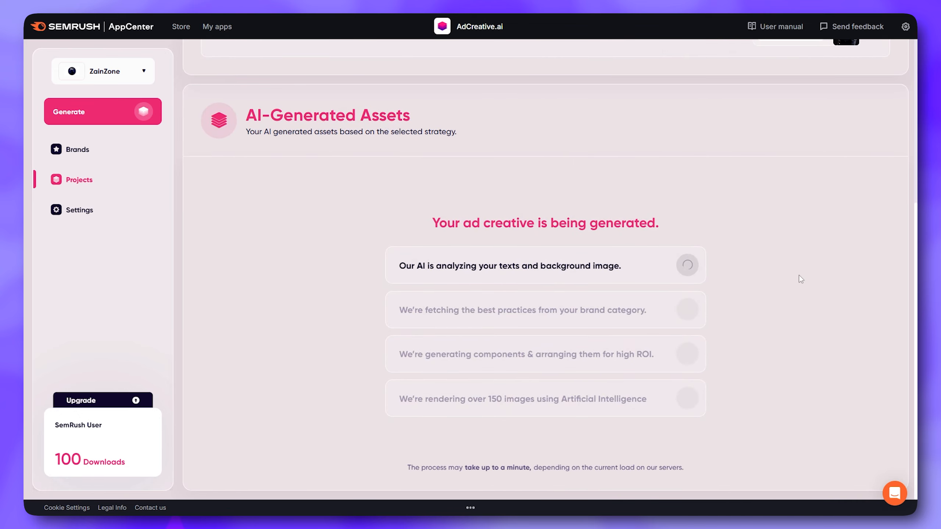
pyautogui.scroll(-5, 799, 275)
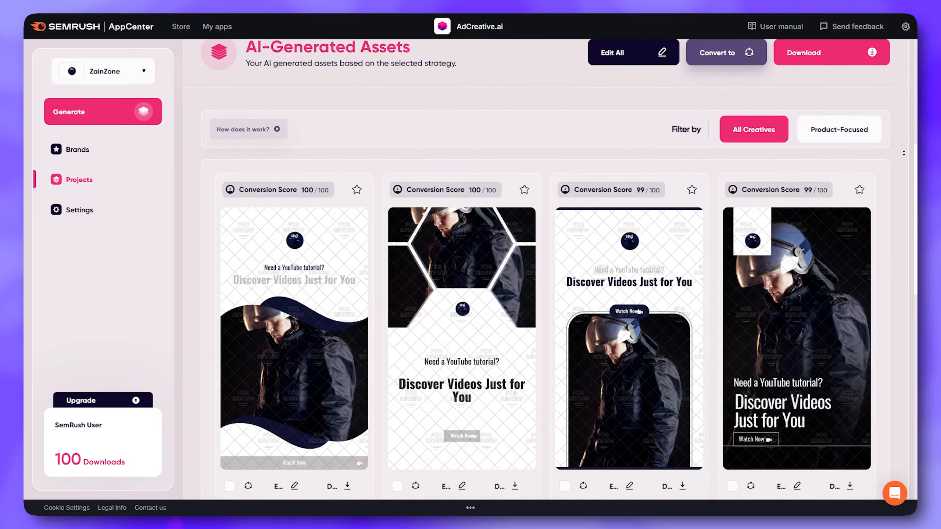
# Look through the generated story creatives and compare their layouts and conversion scores
pyautogui.scroll(-7, 904, 153)
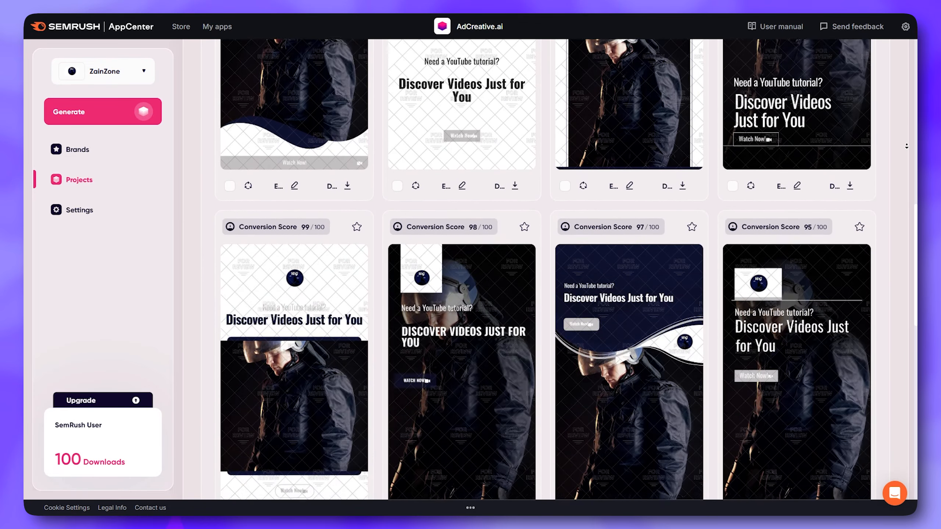
pyautogui.scroll(-1, 907, 147)
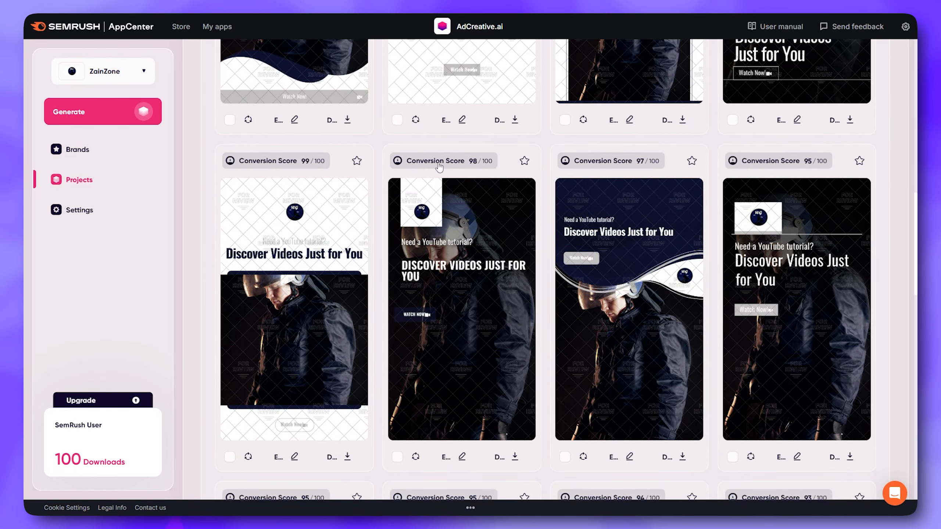
pyautogui.scroll(-3, 897, 173)
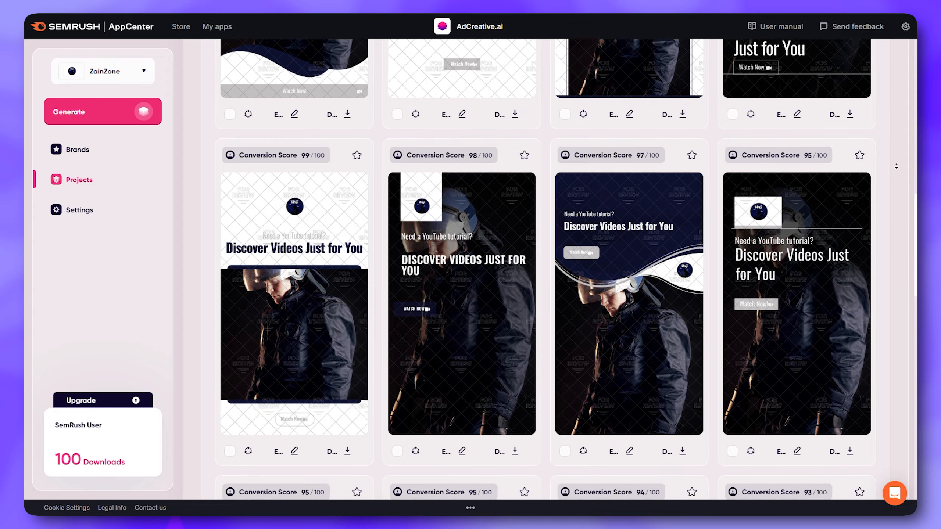
pyautogui.scroll(-5, 897, 173)
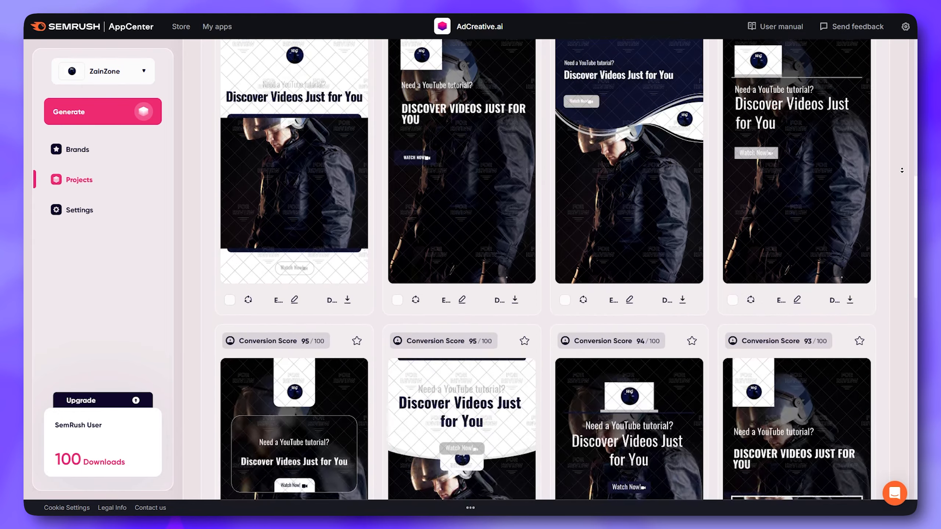
pyautogui.scroll(-4, 903, 170)
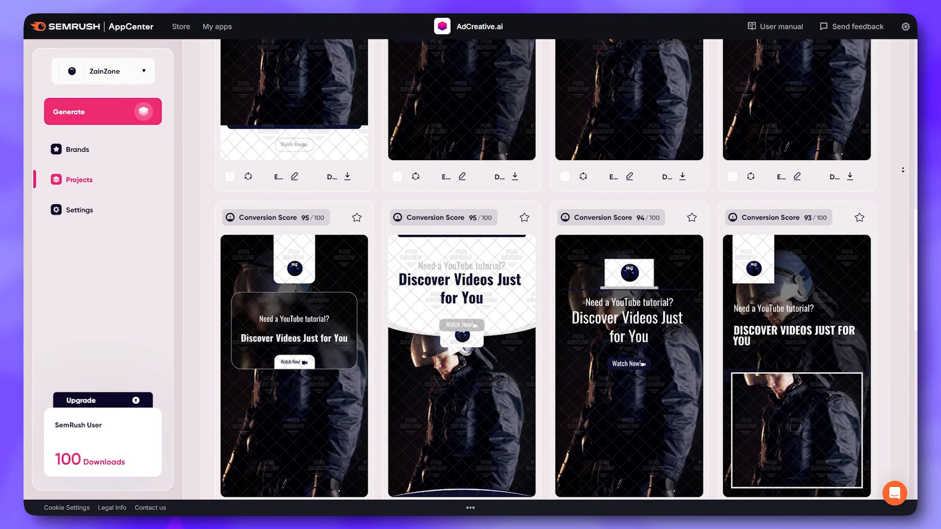
pyautogui.scroll(-3, 903, 170)
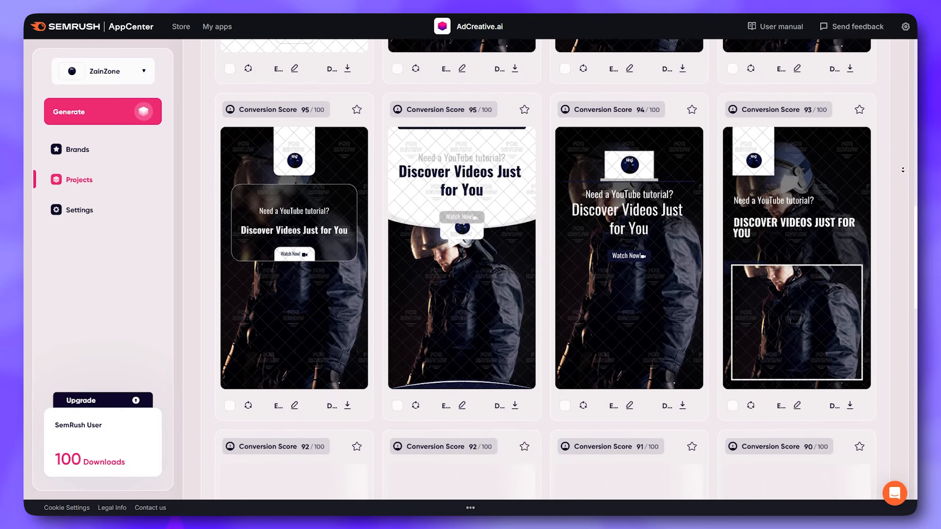
pyautogui.scroll(4, 906, 165)
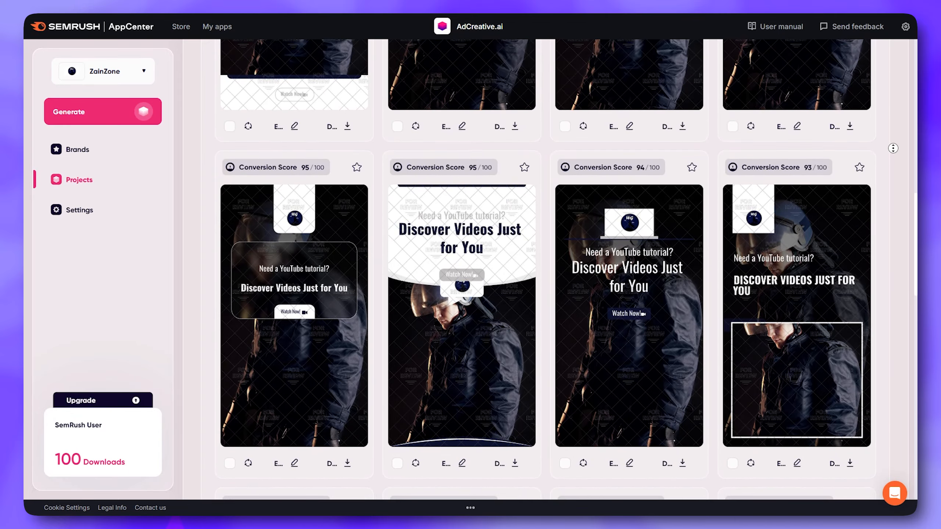
pyautogui.scroll(-7, 900, 174)
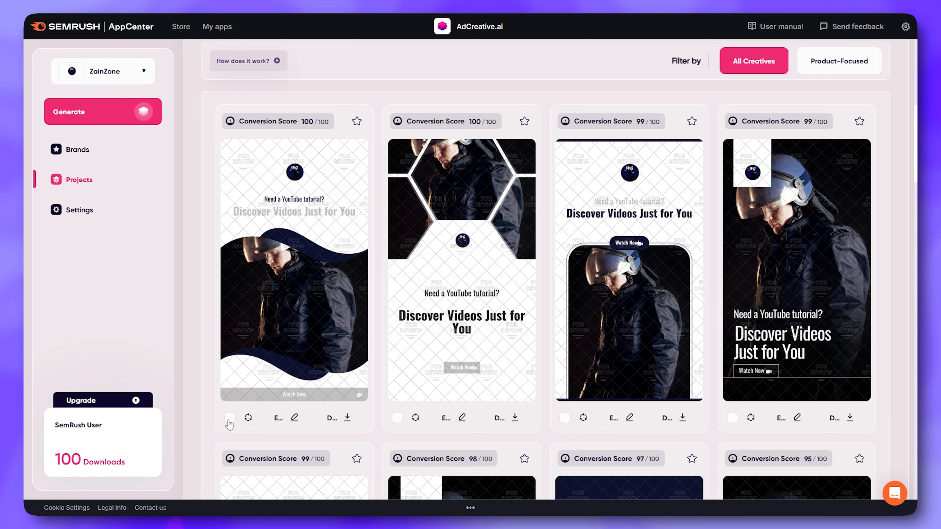
# Open the first creative in the Creative Studio Editor and look through its text, upload, stock image and shape options
pyautogui.click(295, 418)
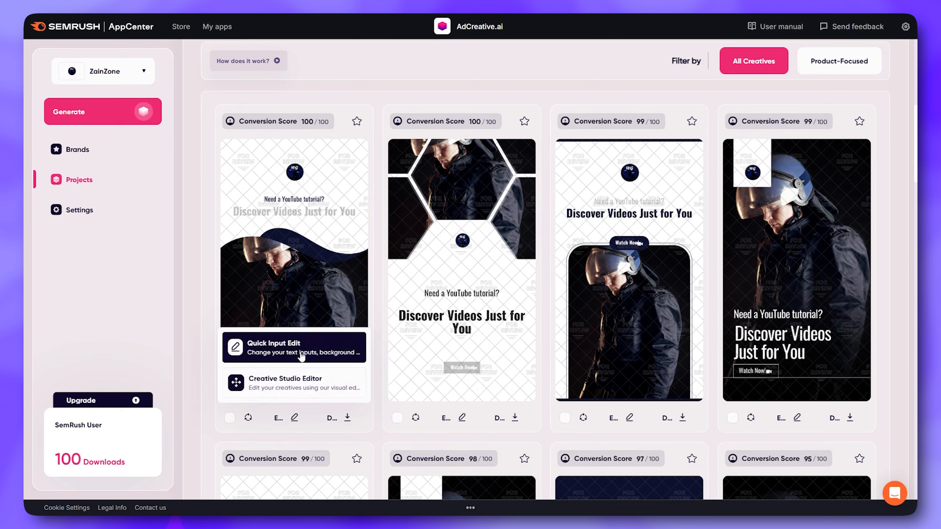
pyautogui.click(300, 390)
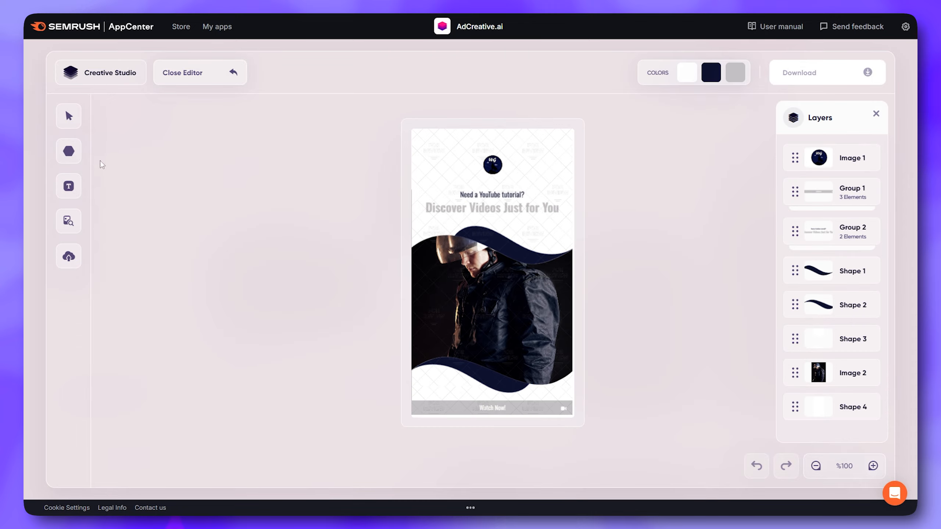
pyautogui.click(74, 193)
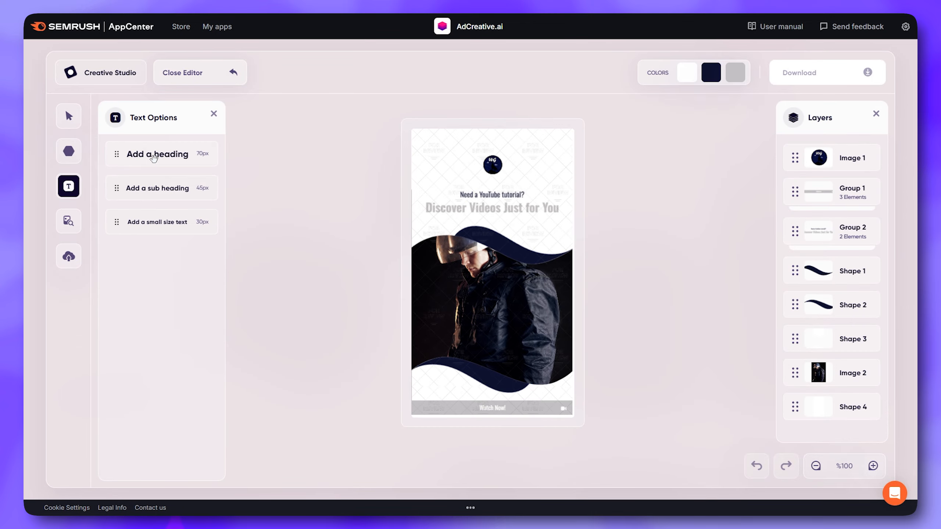
pyautogui.click(67, 252)
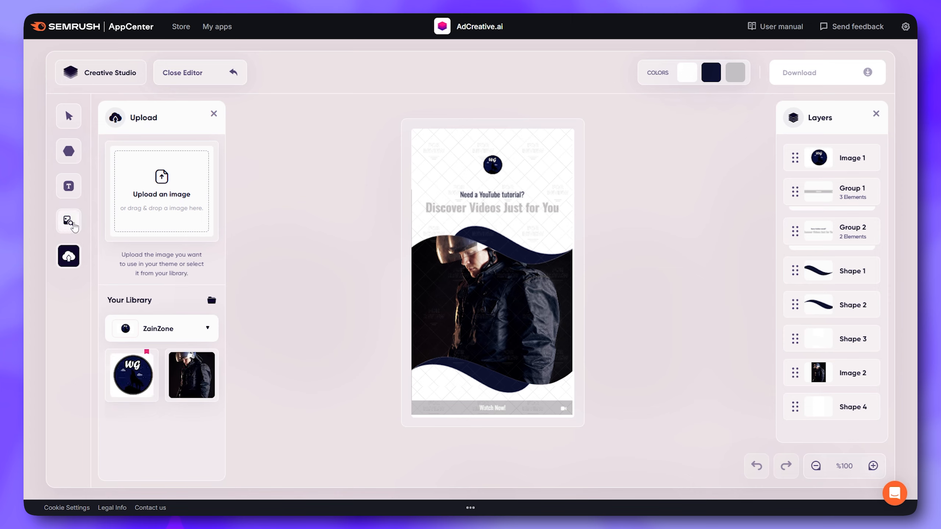
pyautogui.click(69, 221)
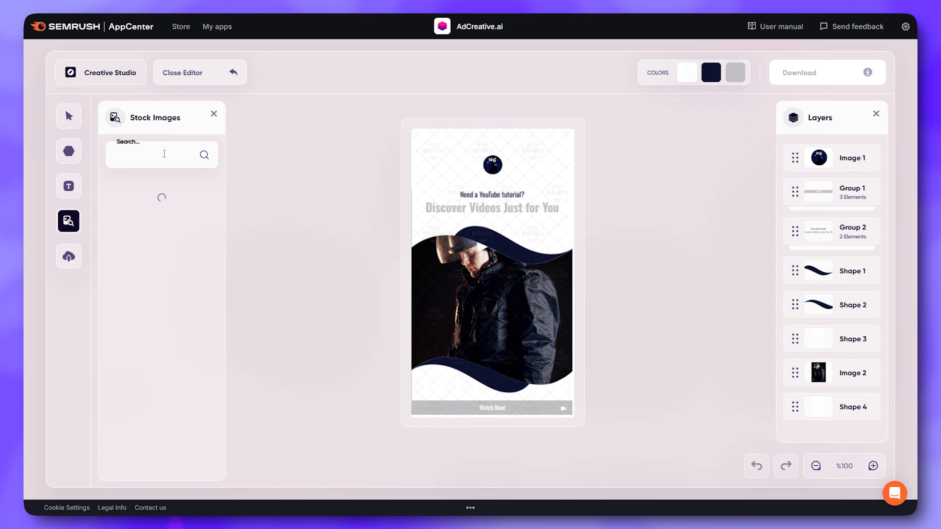
pyautogui.click(73, 155)
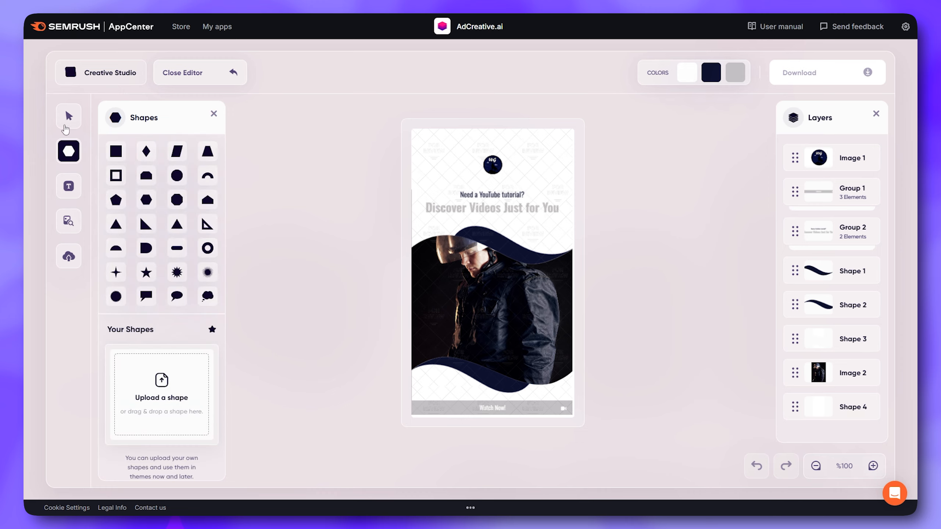
pyautogui.click(65, 110)
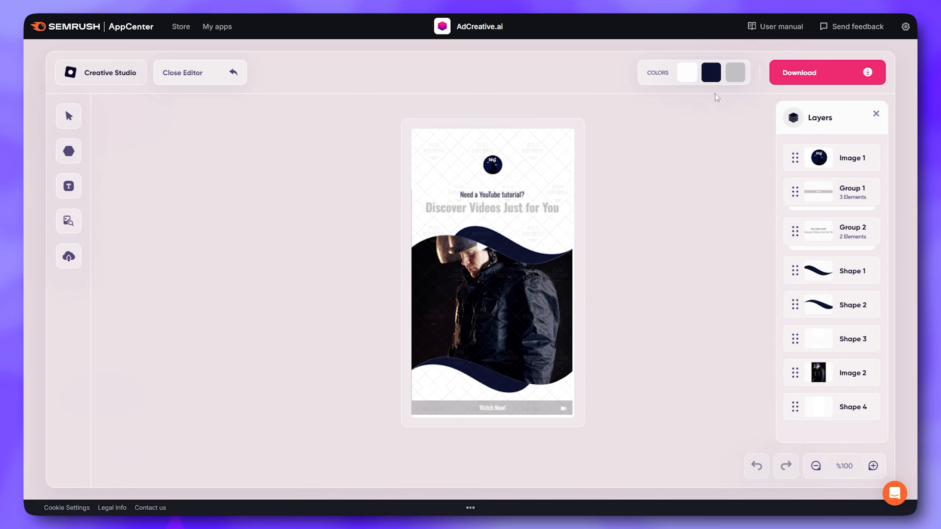
# Replace the creative's navy color, trying solid red first and settling on solid black
pyautogui.click(711, 72)
pyautogui.click(636, 181)
pyautogui.click(638, 159)
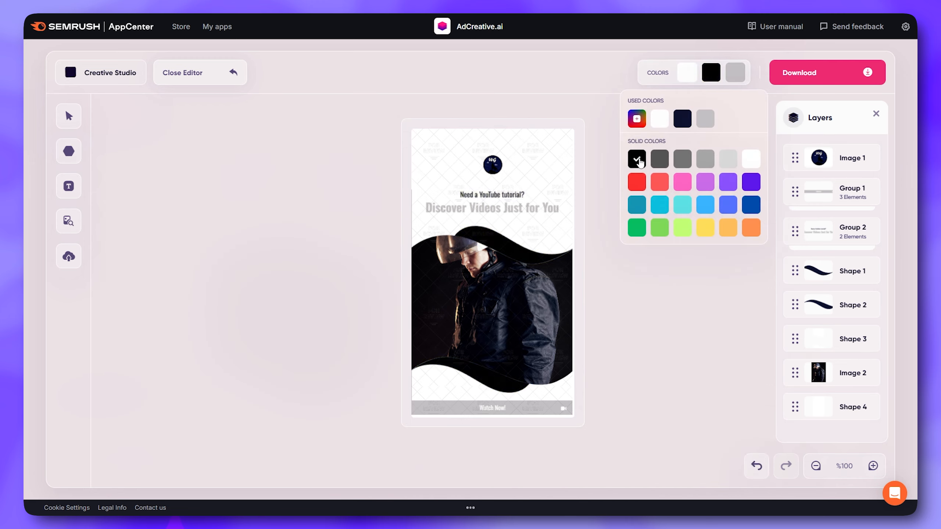
# Undo the last color change on the creative and redo it
pyautogui.click(873, 466)
pyautogui.click(874, 466)
pyautogui.click(873, 466)
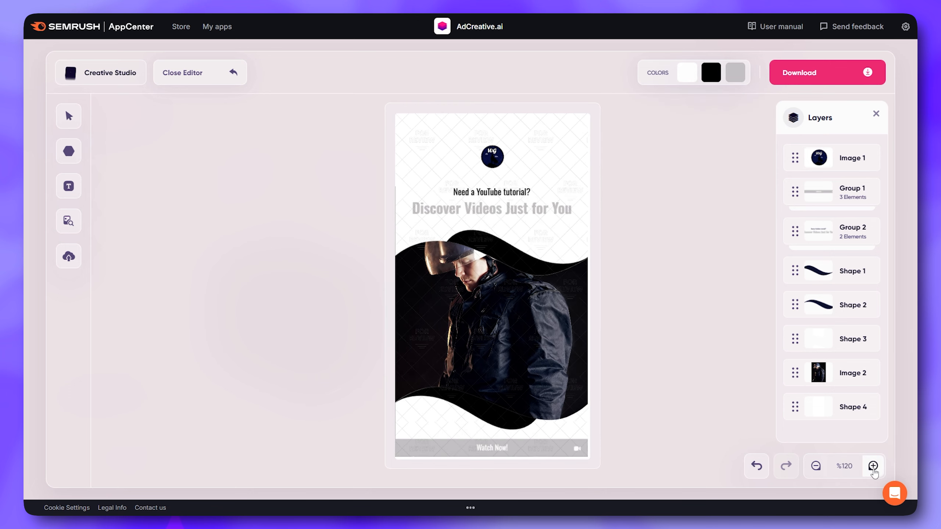
pyautogui.click(873, 466)
pyautogui.click(873, 466)
pyautogui.click(815, 467)
pyautogui.click(815, 467)
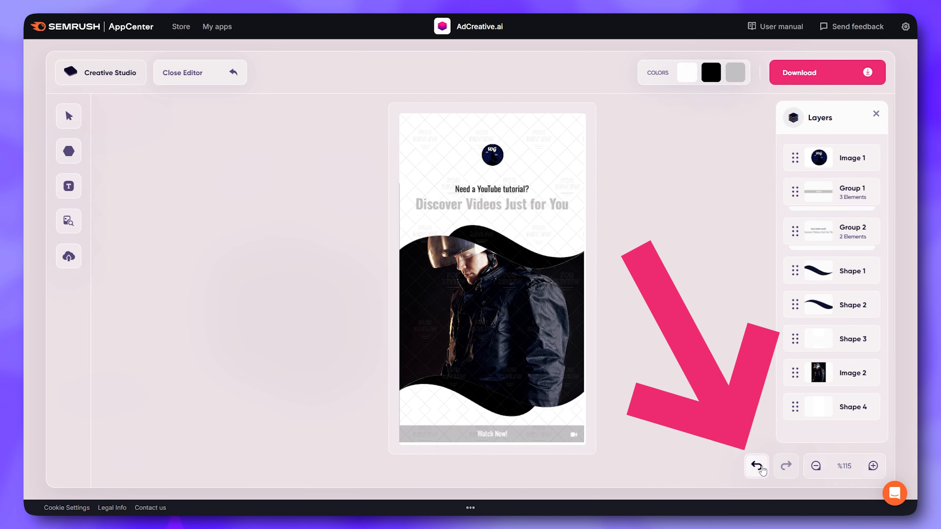
pyautogui.click(758, 469)
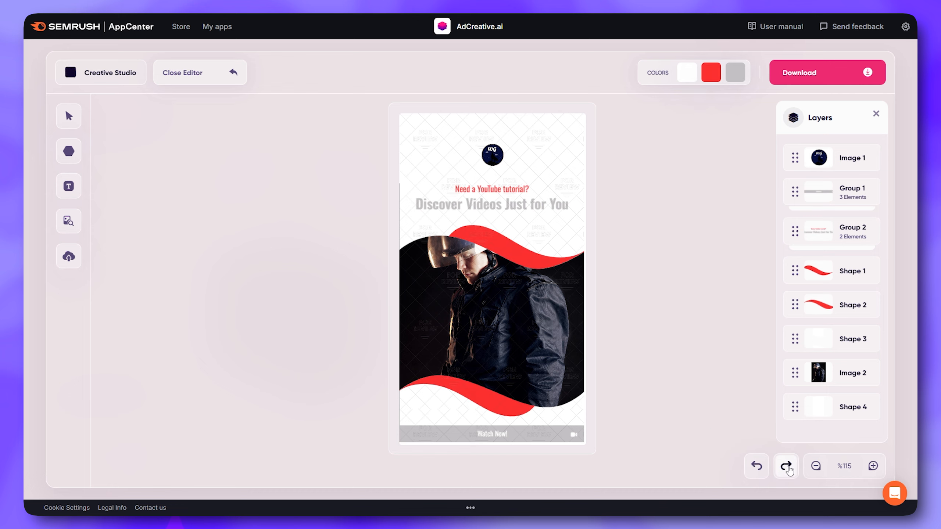
pyautogui.click(787, 467)
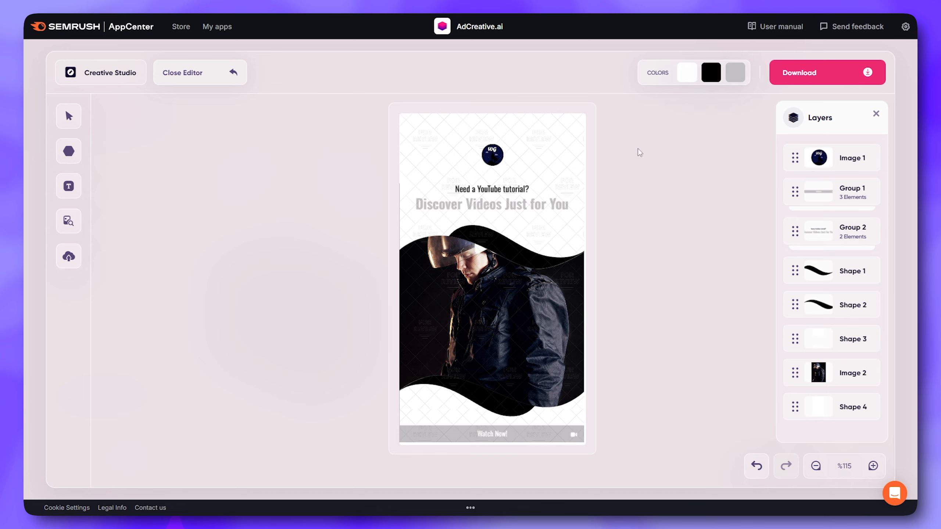
# Download the edited creative as an image and close the editor
pyautogui.click(821, 73)
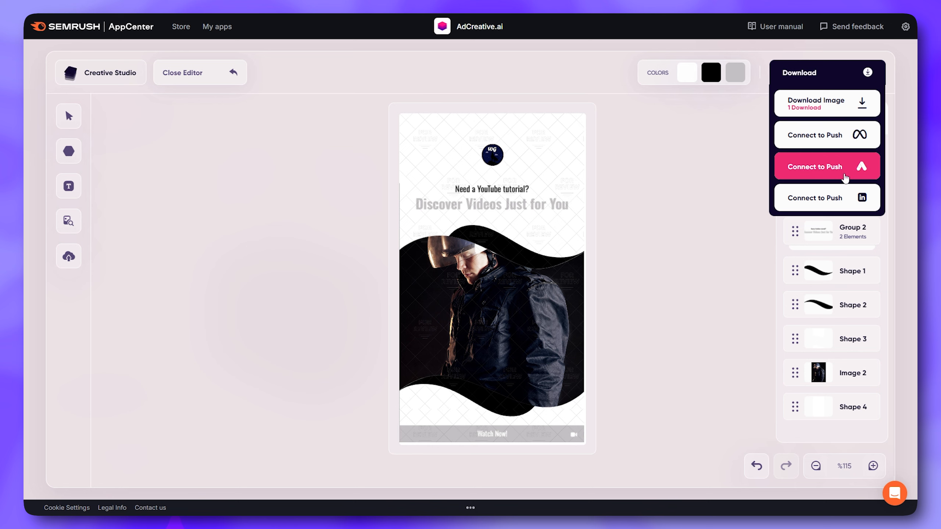
pyautogui.click(837, 107)
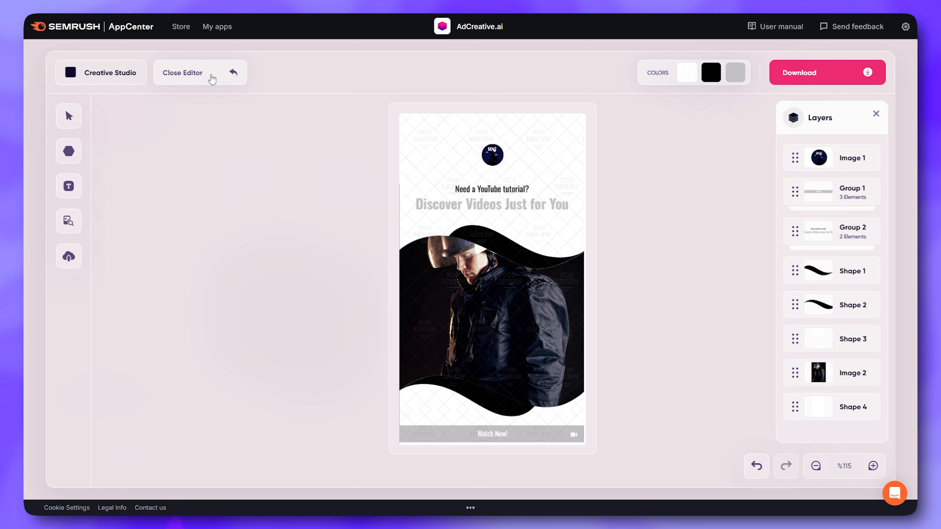
pyautogui.click(231, 72)
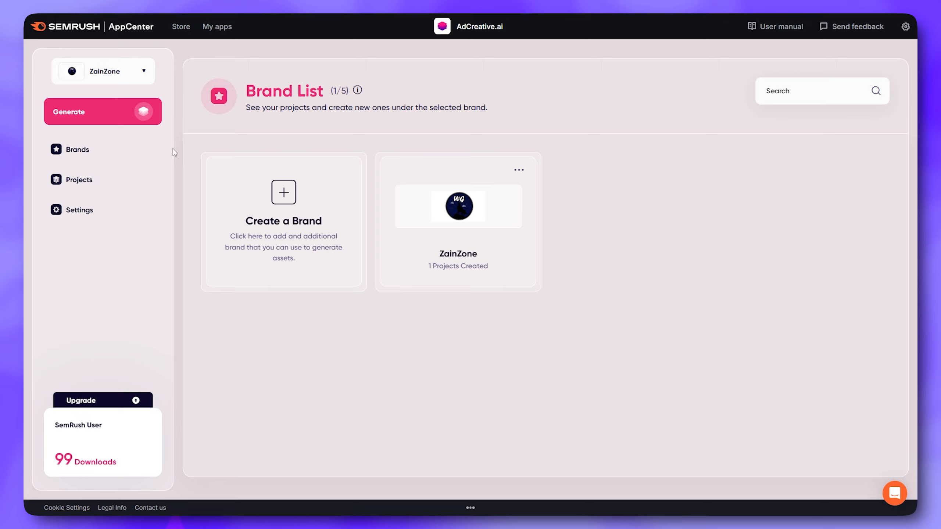
# Check the brand list, open the ZainZone project list and create a new project of the Ad Videos type
pyautogui.click(73, 155)
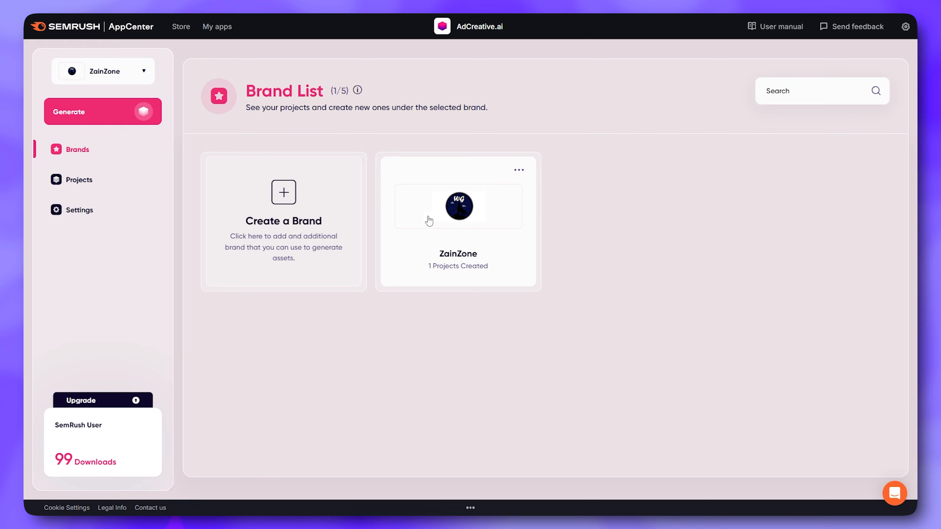
pyautogui.click(82, 182)
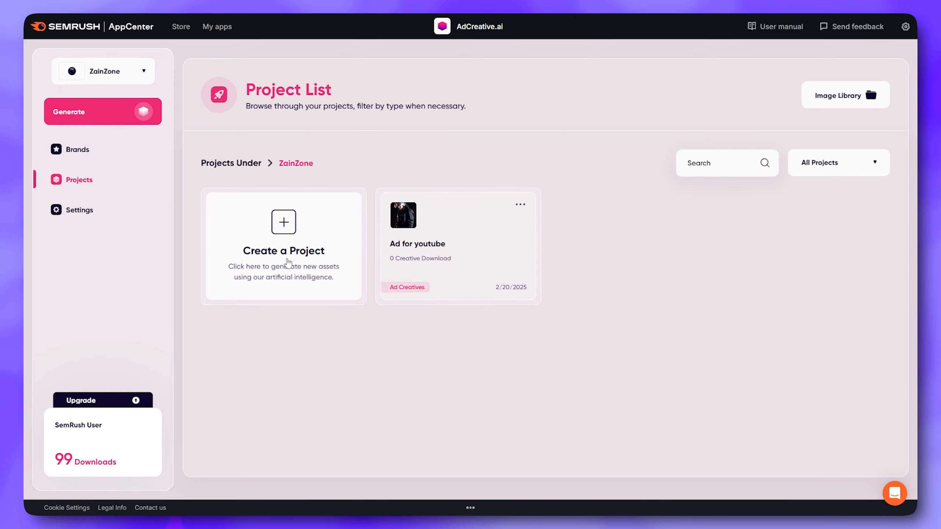
pyautogui.click(288, 263)
pyautogui.scroll(-1, 370, 293)
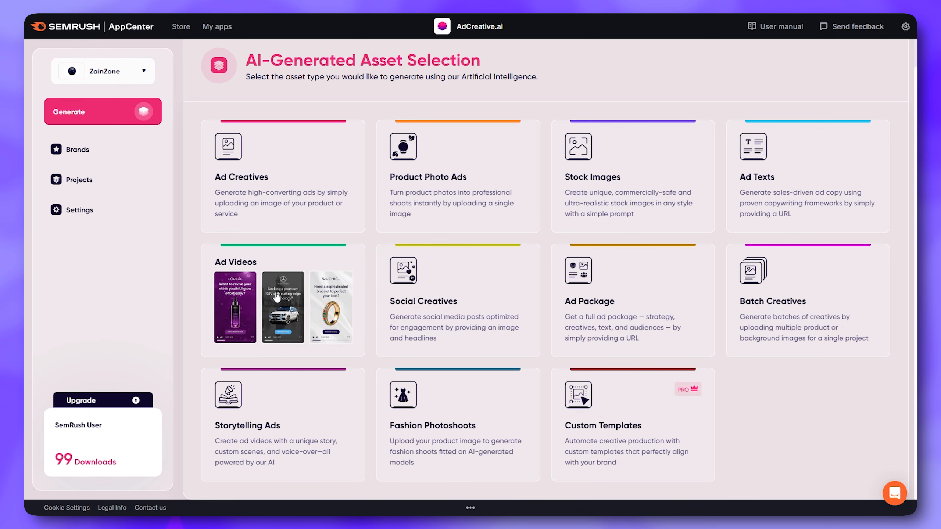
pyautogui.click(277, 297)
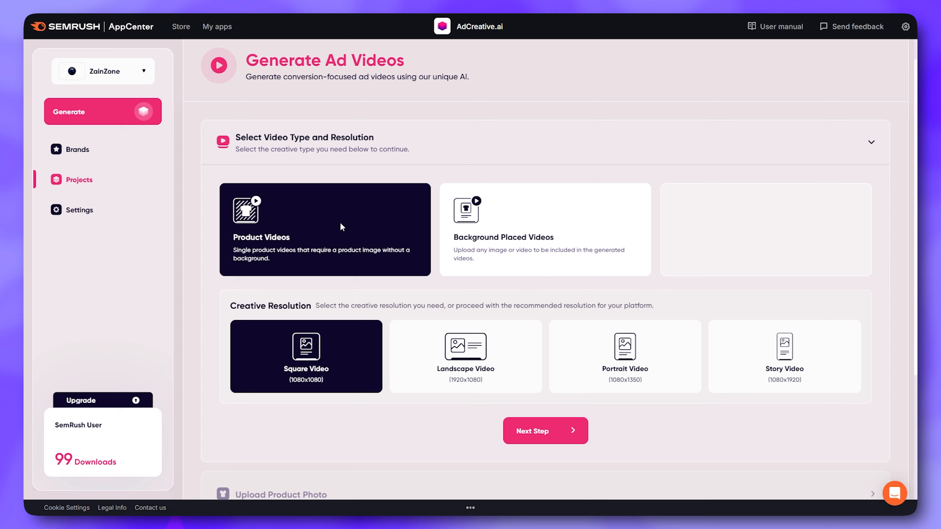
# Set the resolution to Story Video (1080x1920) and the type to Background Placed Videos, and continue to the upload stage
pyautogui.click(490, 357)
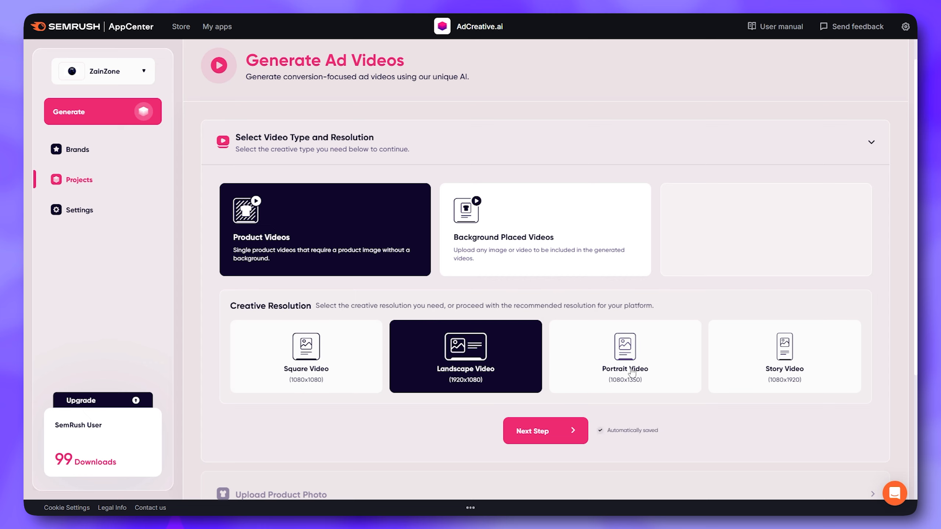
pyautogui.click(738, 365)
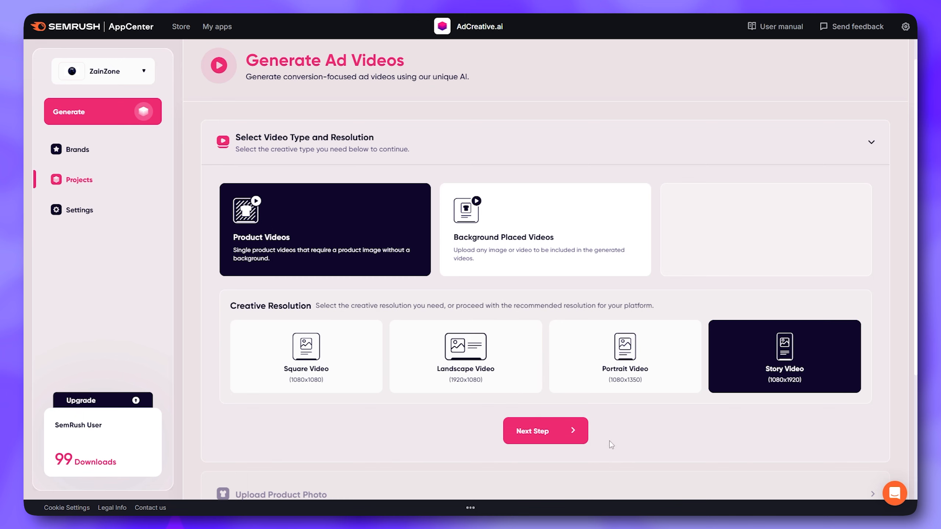
pyautogui.click(389, 248)
pyautogui.click(502, 253)
pyautogui.click(542, 434)
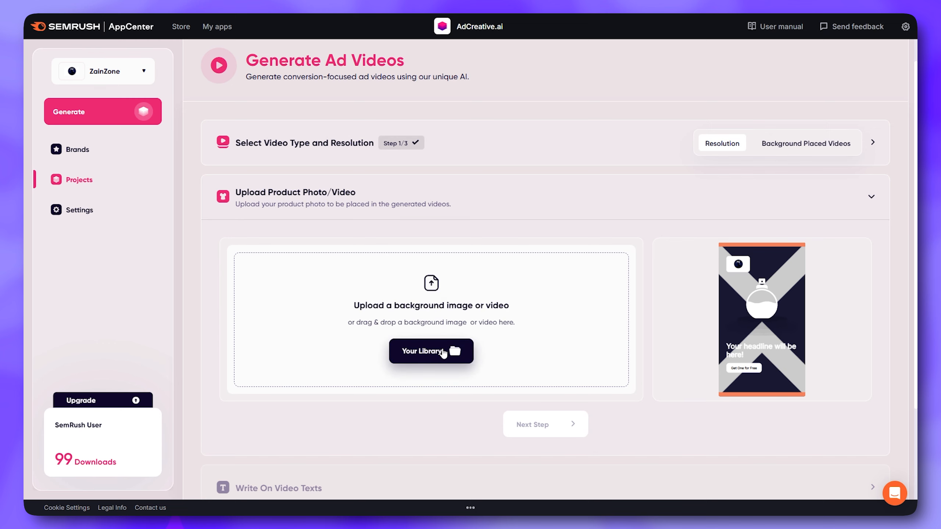
# Choose the photo of the man in the helmet from the ZainZone library as the video's background image
pyautogui.click(450, 350)
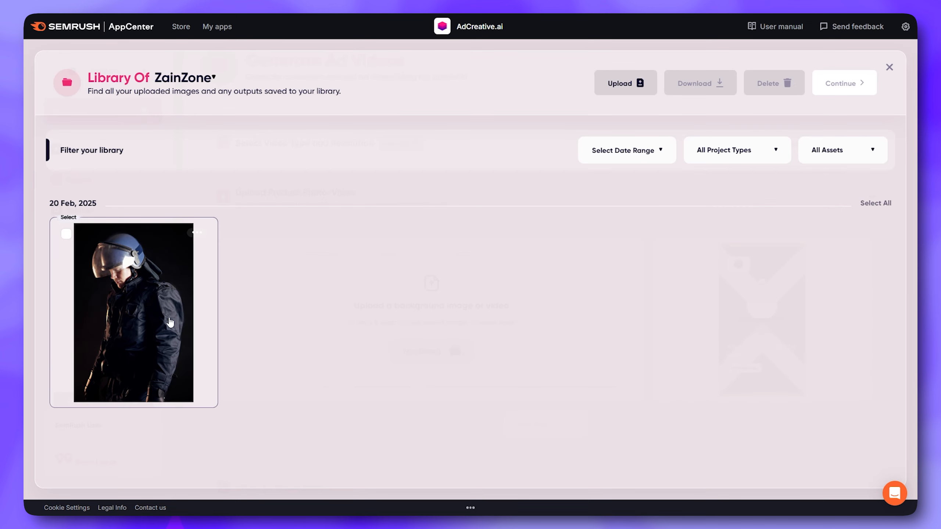
pyautogui.click(151, 317)
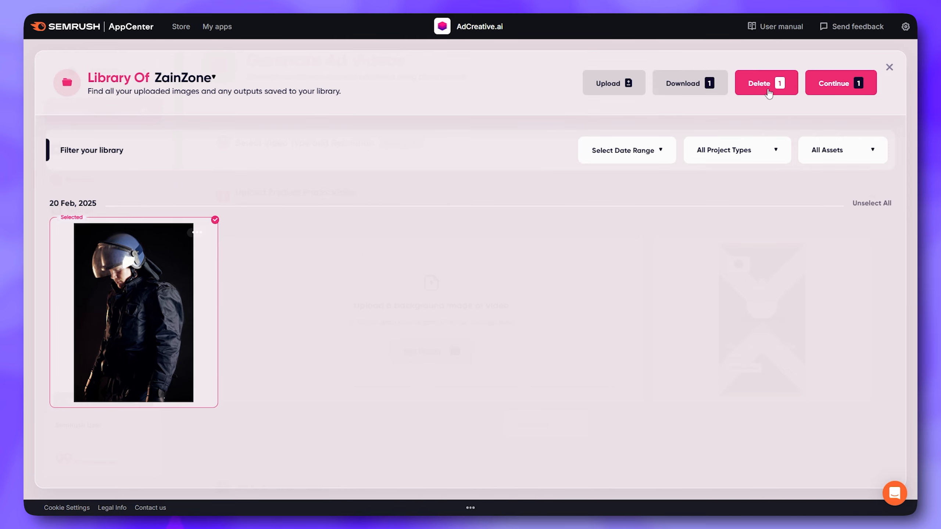
pyautogui.click(835, 84)
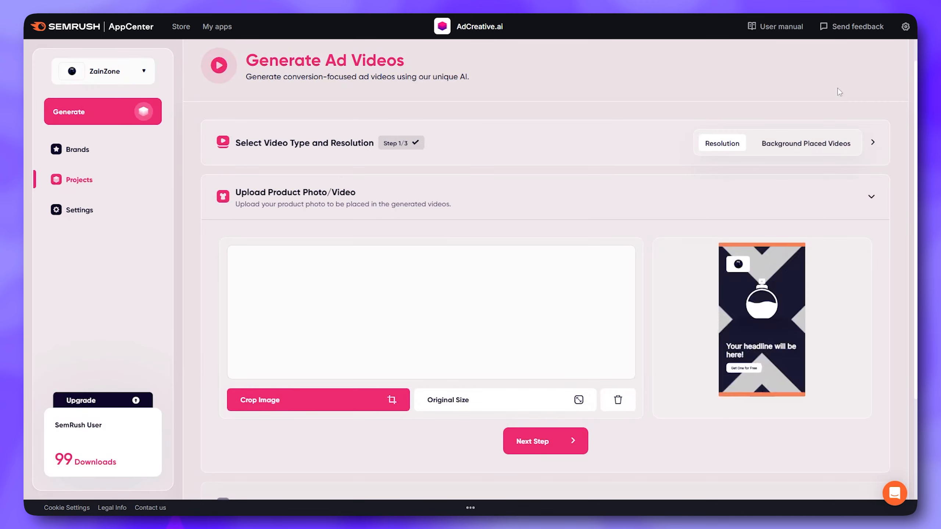
# Continue to the video text stage and enter the headline "New Collection" and the call to action "Buy Now"
pyautogui.click(562, 443)
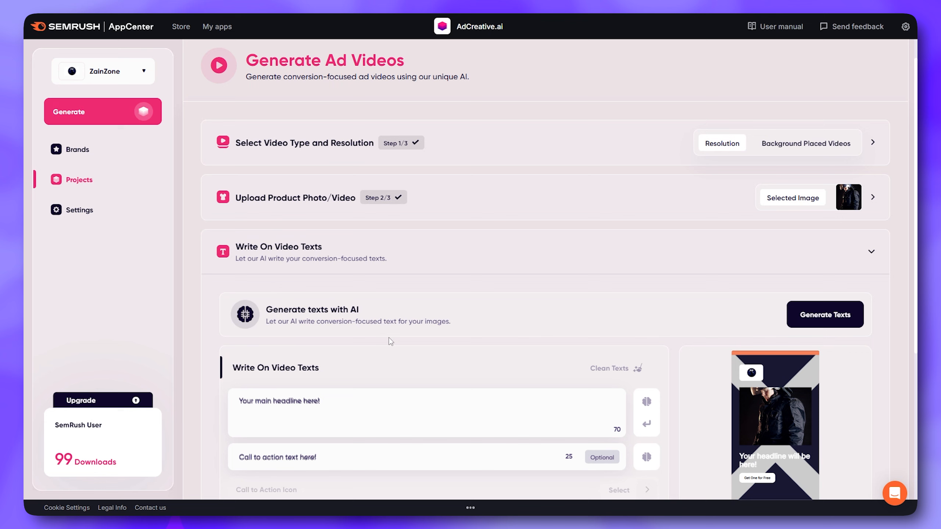
pyautogui.scroll(-3, 430, 308)
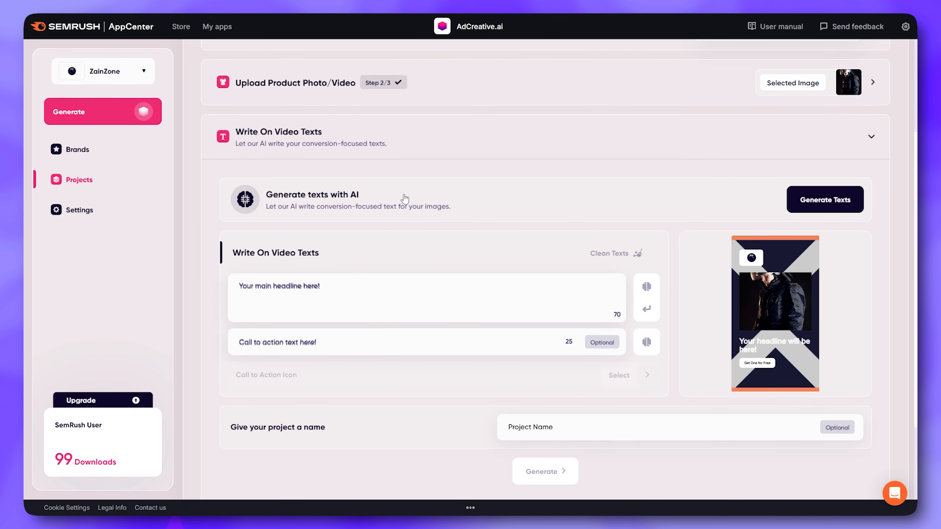
pyautogui.click(330, 291)
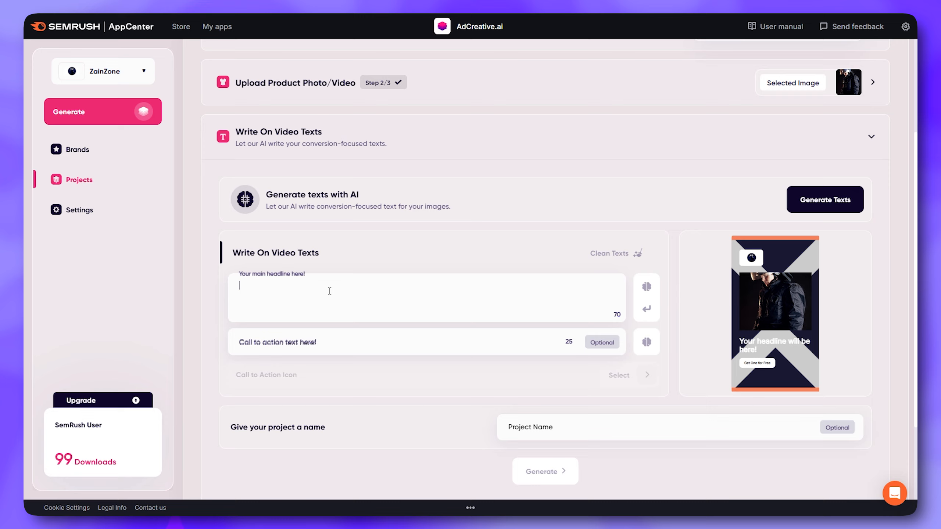
pyautogui.write('New Collection')
pyautogui.click(345, 348)
pyautogui.write('Buy Now')
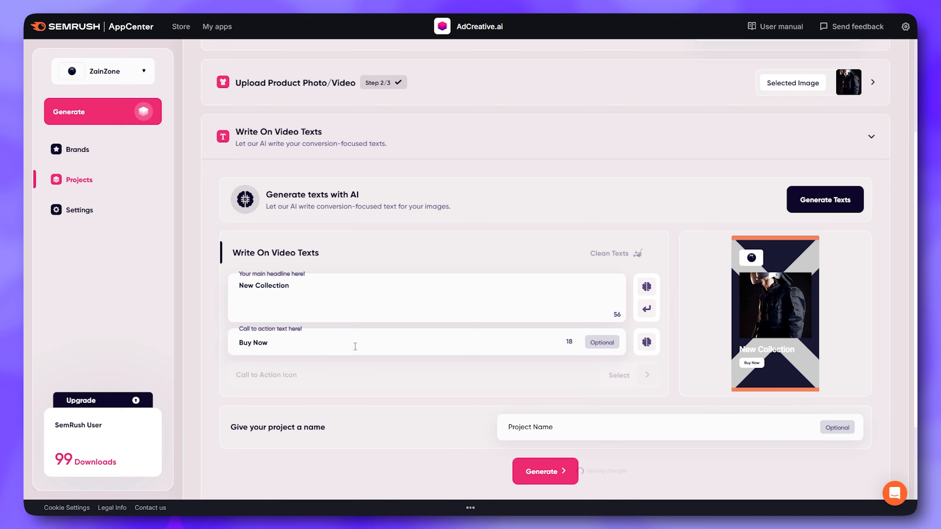
# Generate the ad videos and play the result with the light gray wave above the helmet photo
pyautogui.scroll(-2, 669, 338)
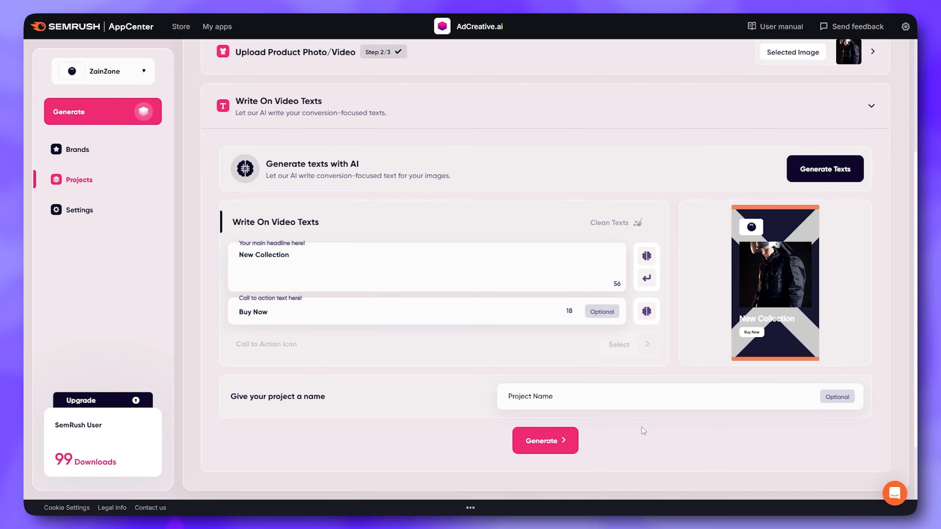
pyautogui.click(566, 418)
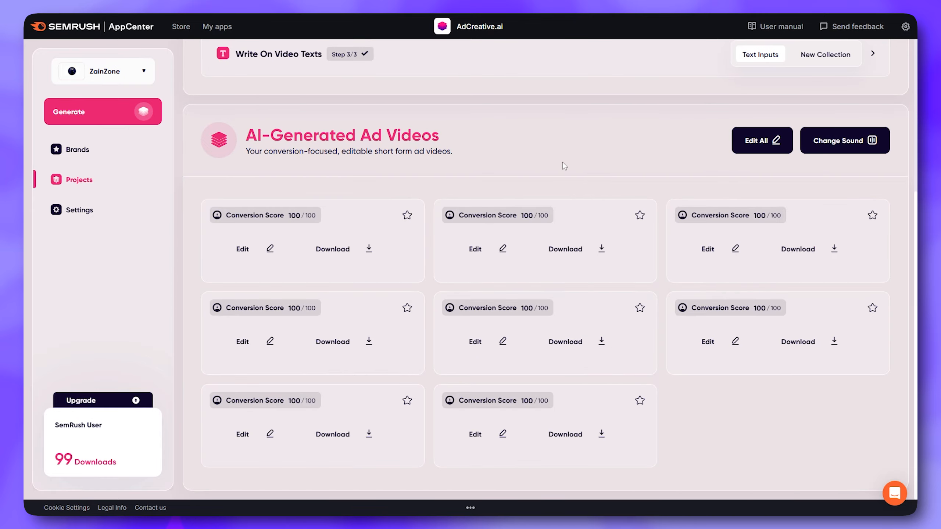
pyautogui.scroll(-5, 673, 178)
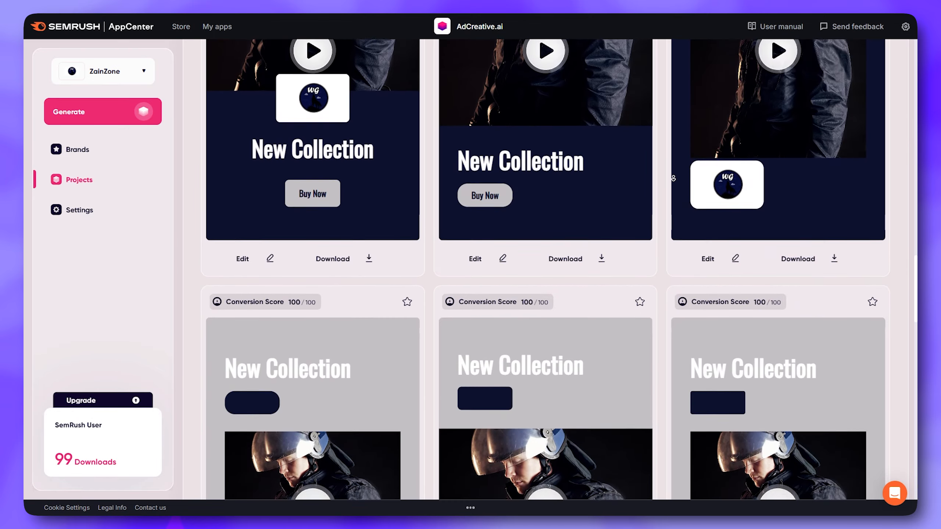
pyautogui.scroll(-6, 673, 178)
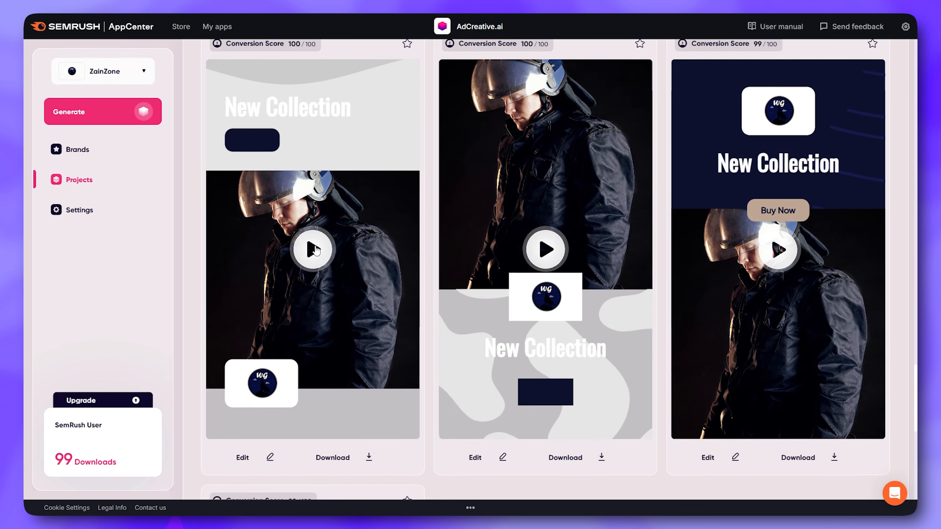
pyautogui.click(316, 251)
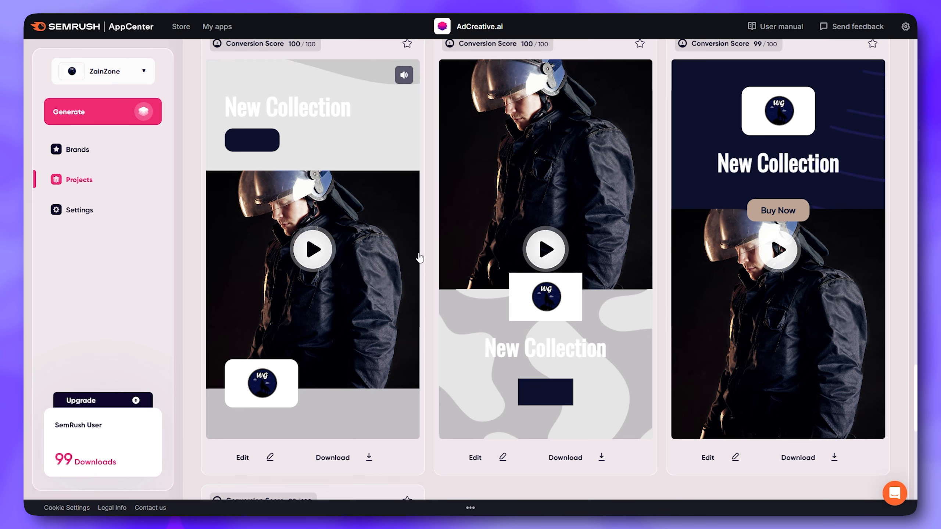
# Open the video with the light gray wave for editing and save it without altering its settings
pyautogui.scroll(-3, 429, 256)
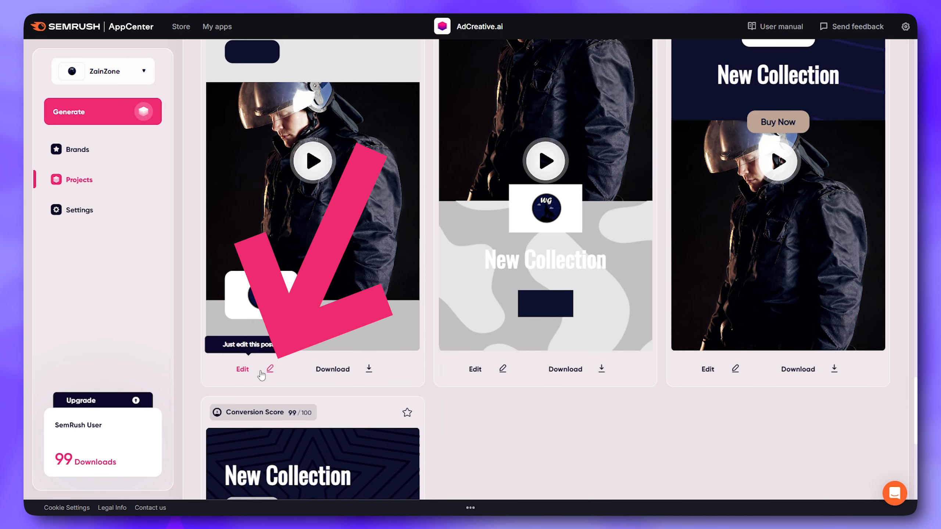
pyautogui.click(269, 369)
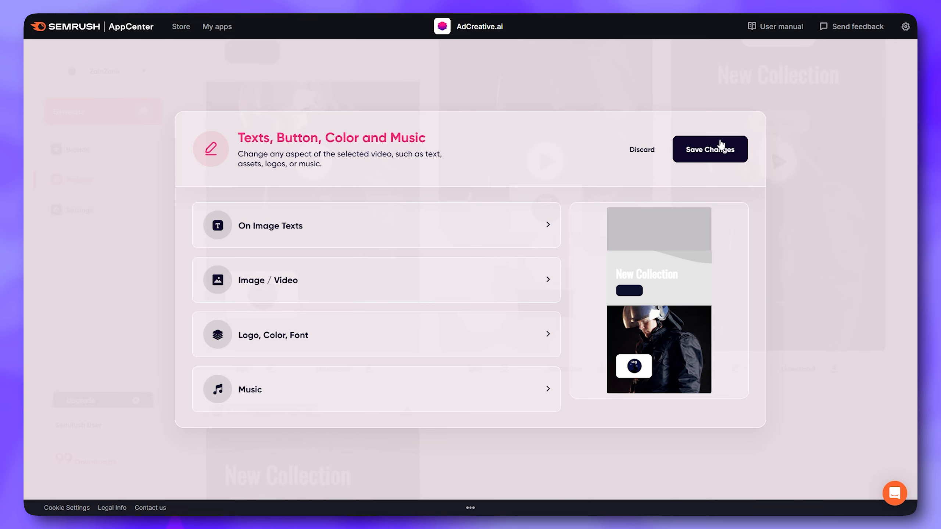
pyautogui.click(715, 156)
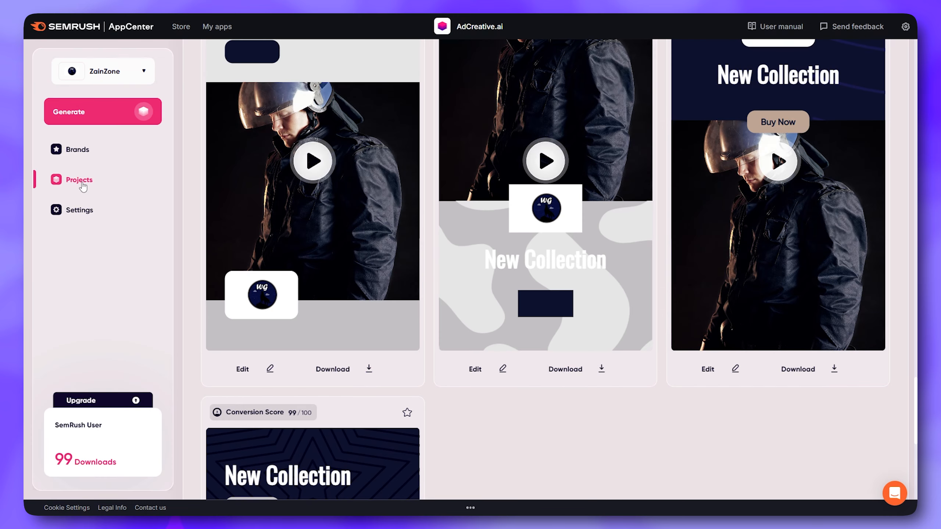
# Open the ZainZone project list and look through the project types available for filtering
pyautogui.click(82, 184)
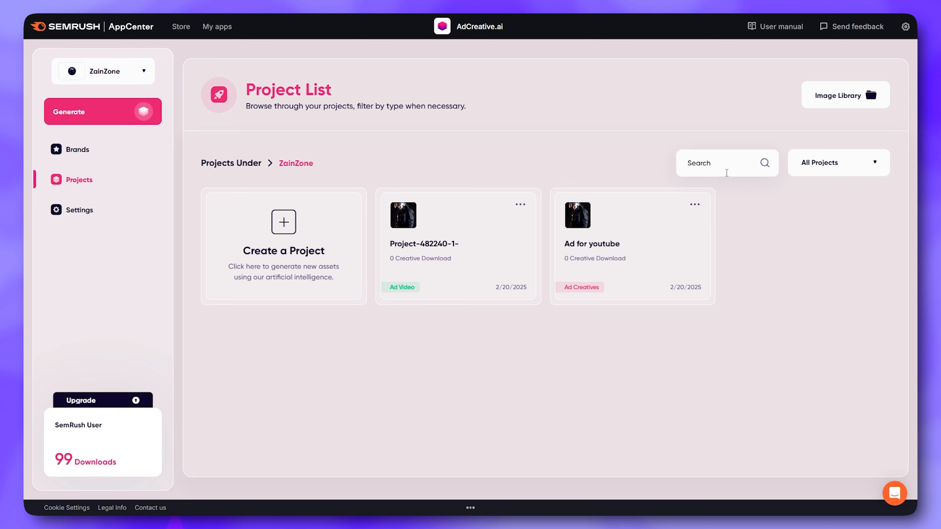
pyautogui.click(867, 165)
pyautogui.click(863, 168)
pyautogui.click(860, 170)
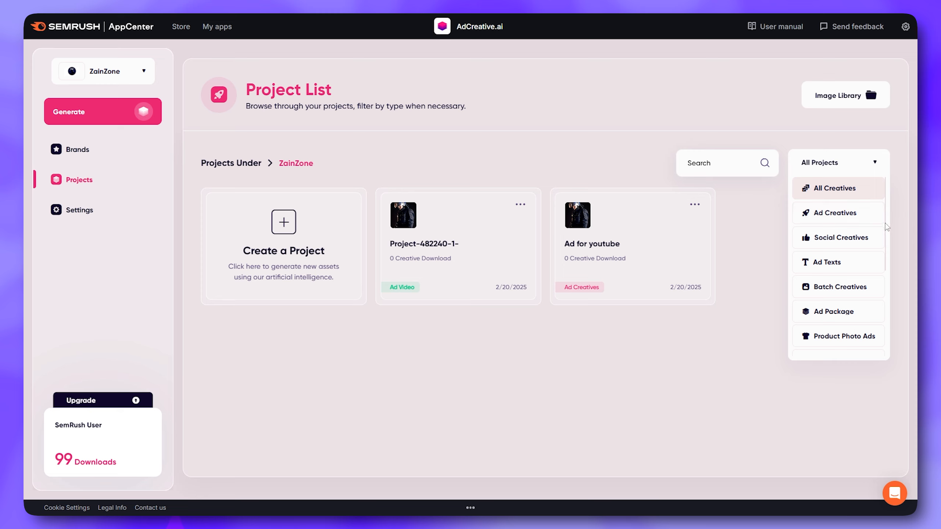
pyautogui.moveTo(885, 221); pyautogui.dragTo(884, 274)
pyautogui.click(792, 251)
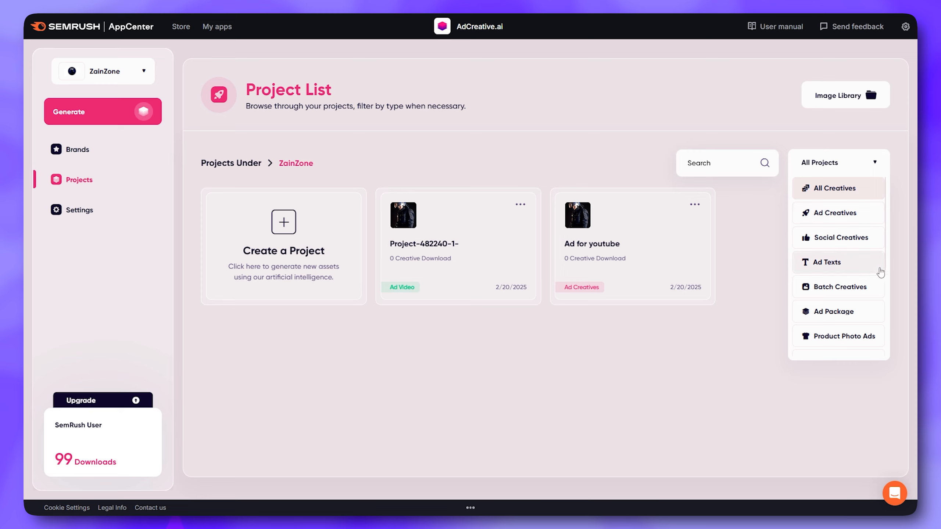
pyautogui.scroll(-3, 884, 259)
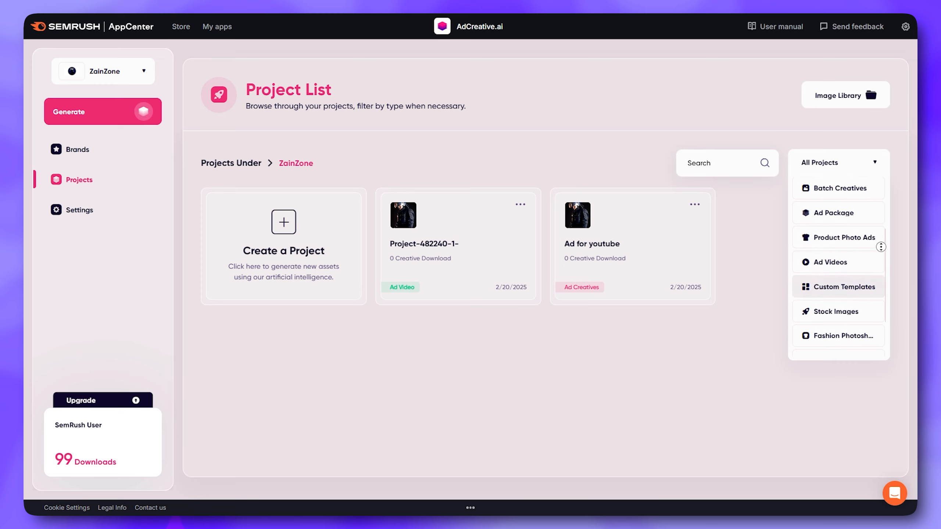